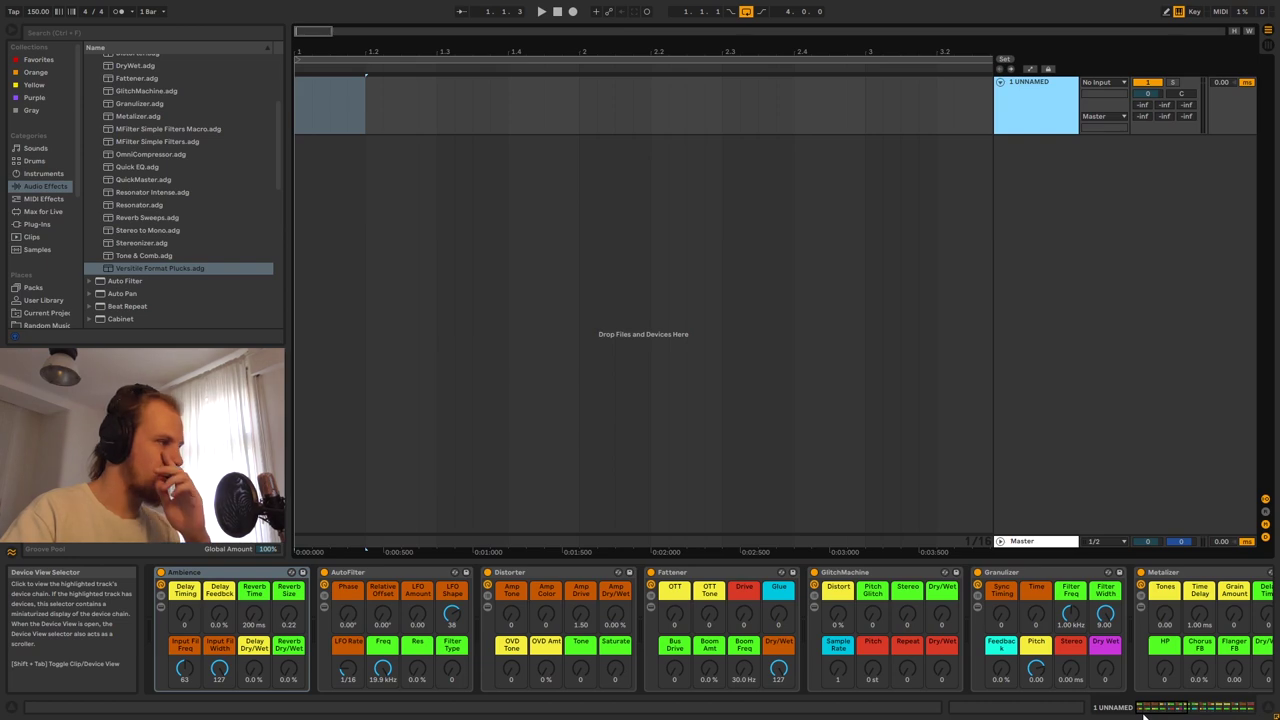
Set the Ambience rack to Input Fil Freq 80, Width 99, both Dry/Wets 43 %, Reverb Time 2.36 s, Size 5.57, Delay Timing 64, Feedback 23 %.
{"action": "mouse_move", "coordinate": [1152, 712]}
{"action": "left_mouse_down"}
{"action": "mouse_move", "coordinate": [1197, 712]}
{"action": "mouse_move", "coordinate": [1147, 712]}
{"action": "left_mouse_up"}
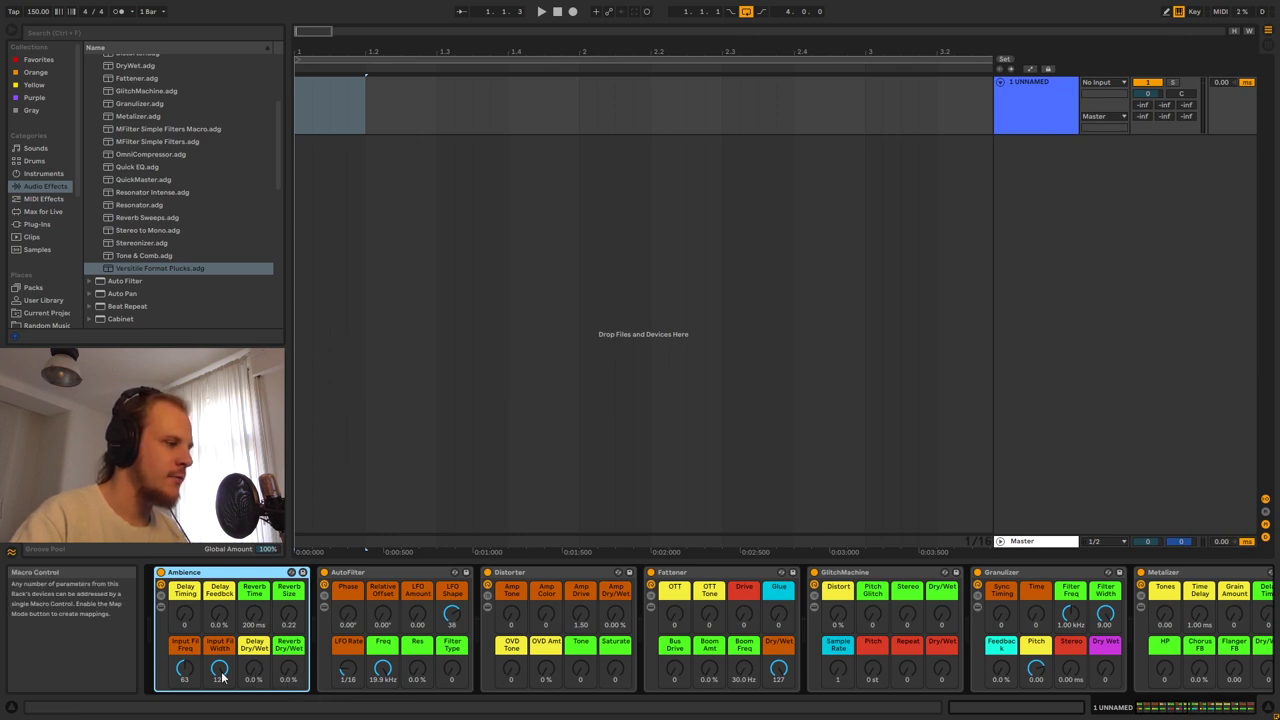
{"action": "left_click", "coordinate": [182, 672]}
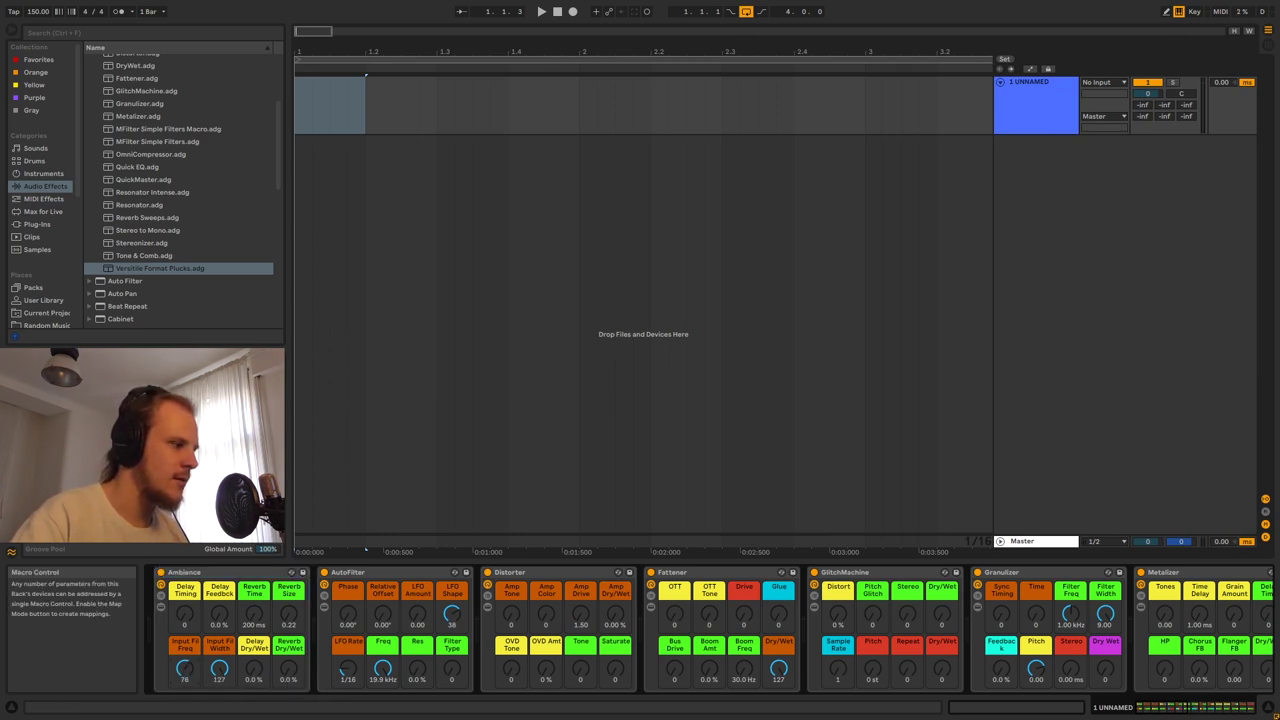
{"action": "left_click_drag", "start_coordinate": [176, 668], "coordinate": [176, 660]}
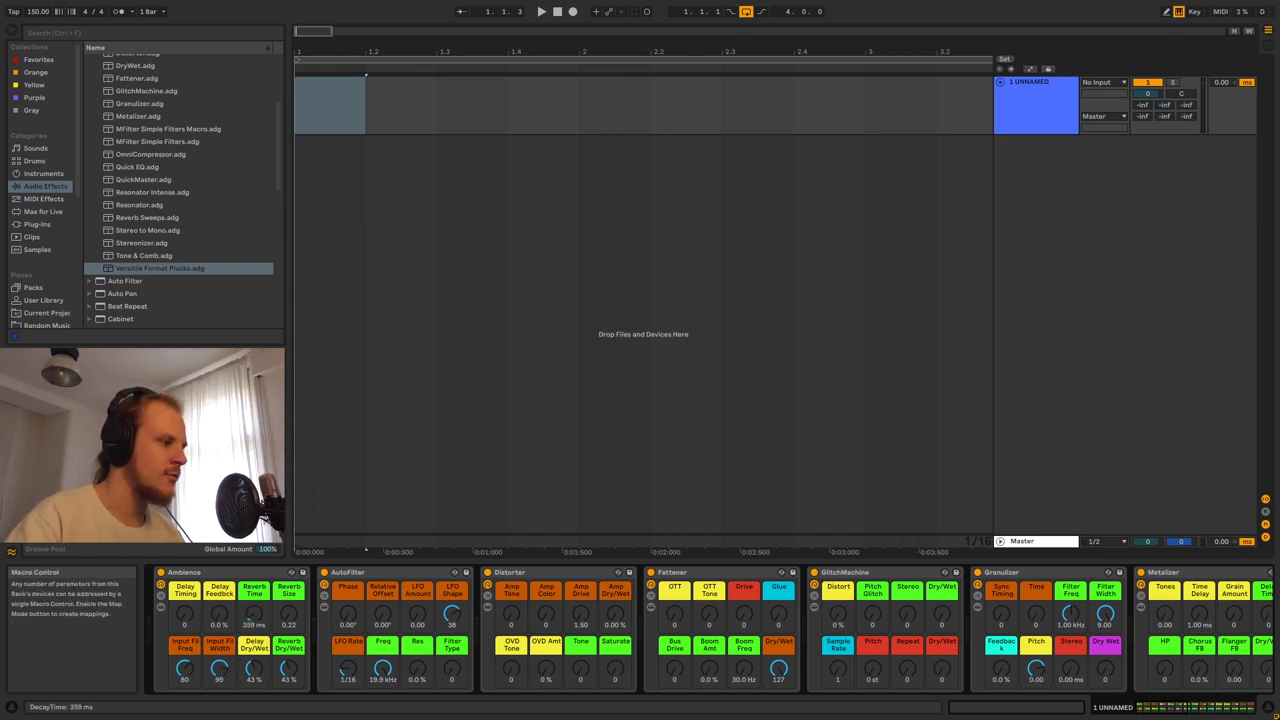
{"action": "left_click_drag", "start_coordinate": [254, 614], "coordinate": [287, 556]}
{"action": "left_click_drag", "start_coordinate": [219, 614], "coordinate": [183, 598]}
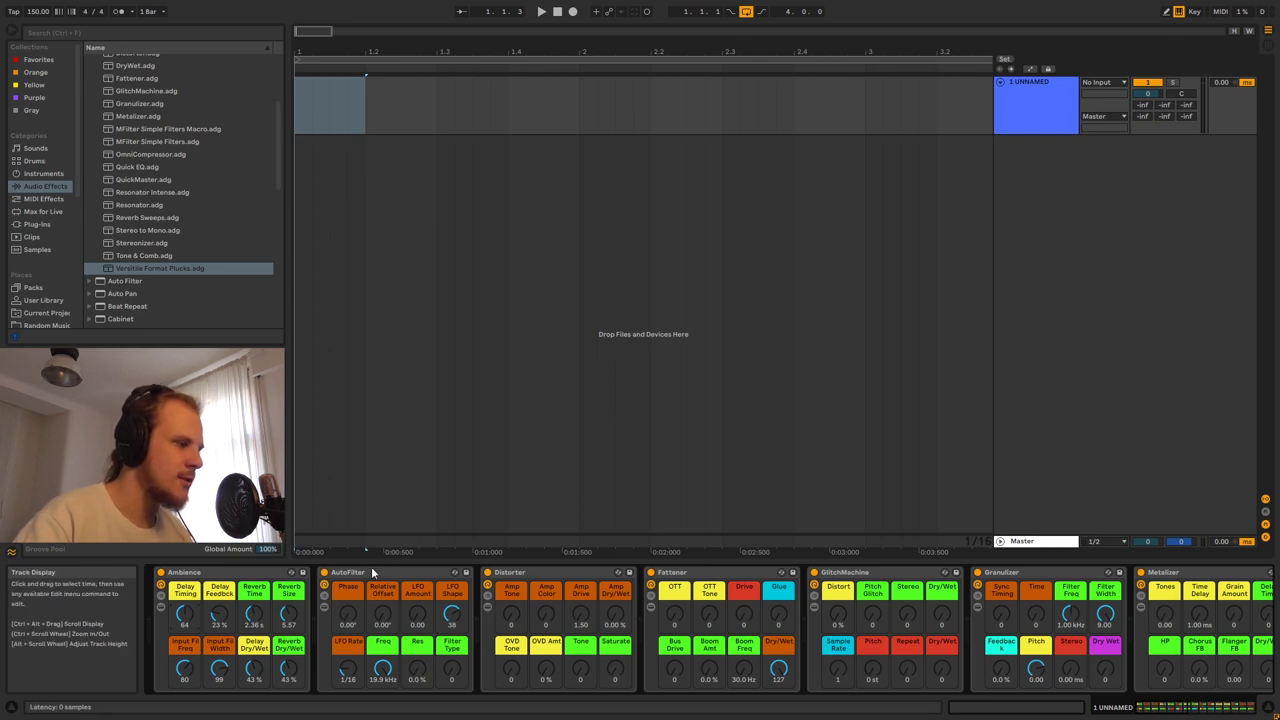
Set the AutoFilter rack's Phase macro to 5.67° and its LFO Shape macro to 65.
{"action": "left_click", "coordinate": [372, 571]}
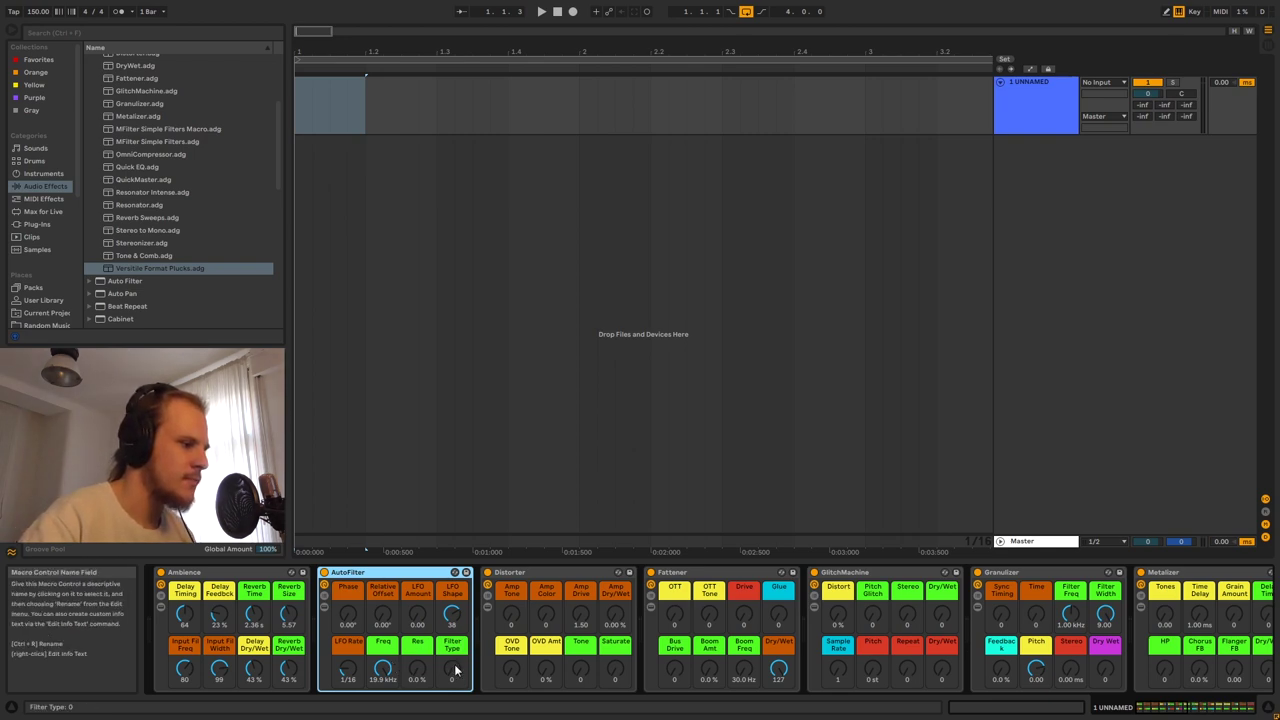
{"action": "left_click_drag", "start_coordinate": [382, 613], "coordinate": [382, 580]}
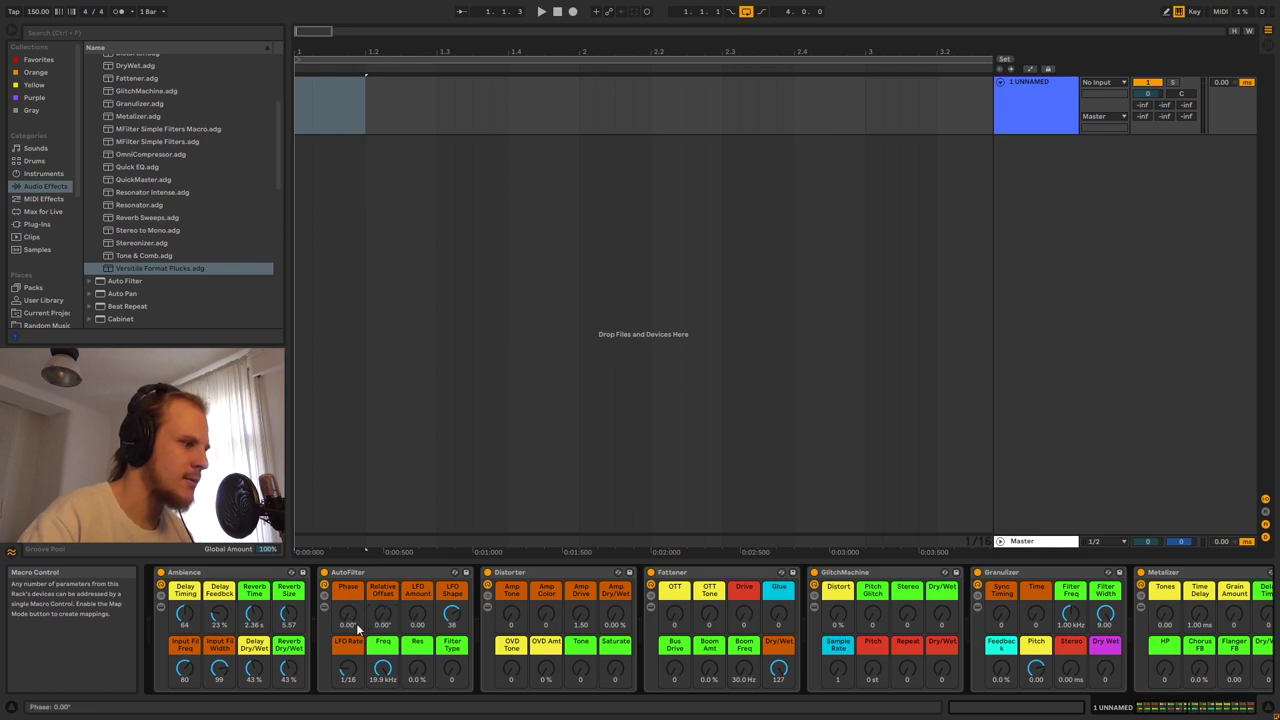
{"action": "left_click_drag", "start_coordinate": [383, 616], "coordinate": [347, 630]}
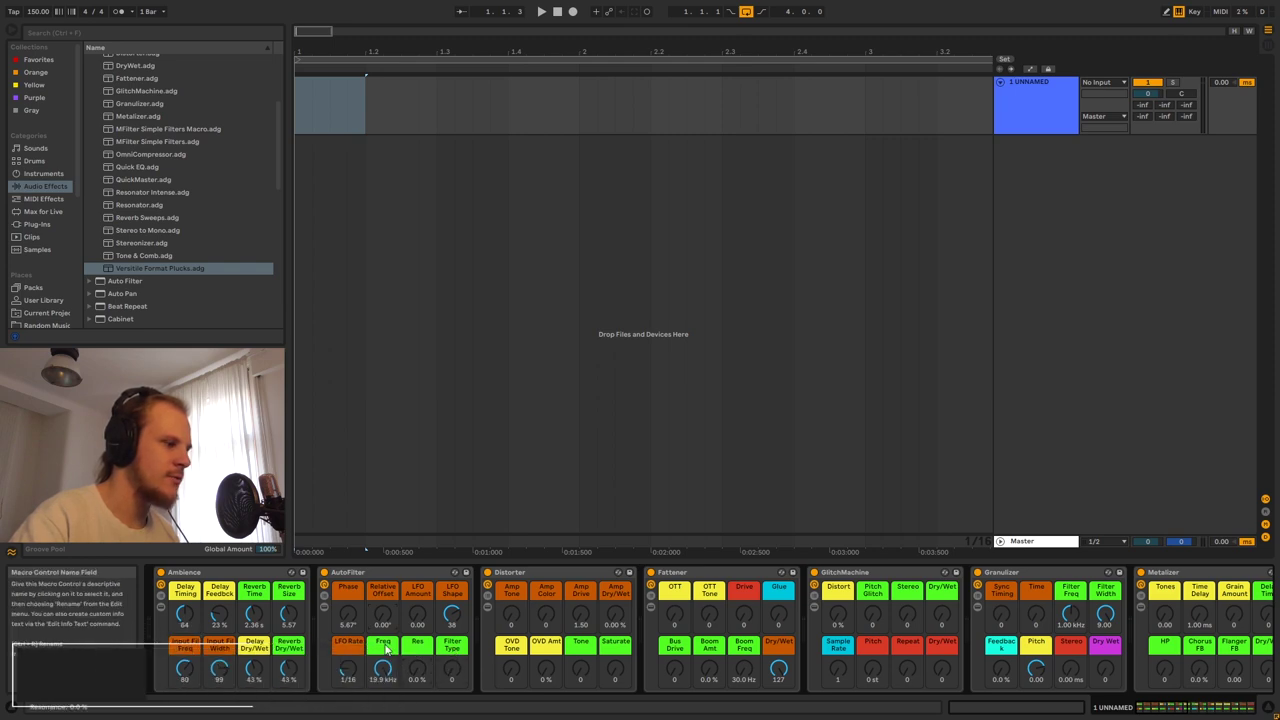
{"action": "left_click_drag", "start_coordinate": [417, 613], "coordinate": [417, 598]}
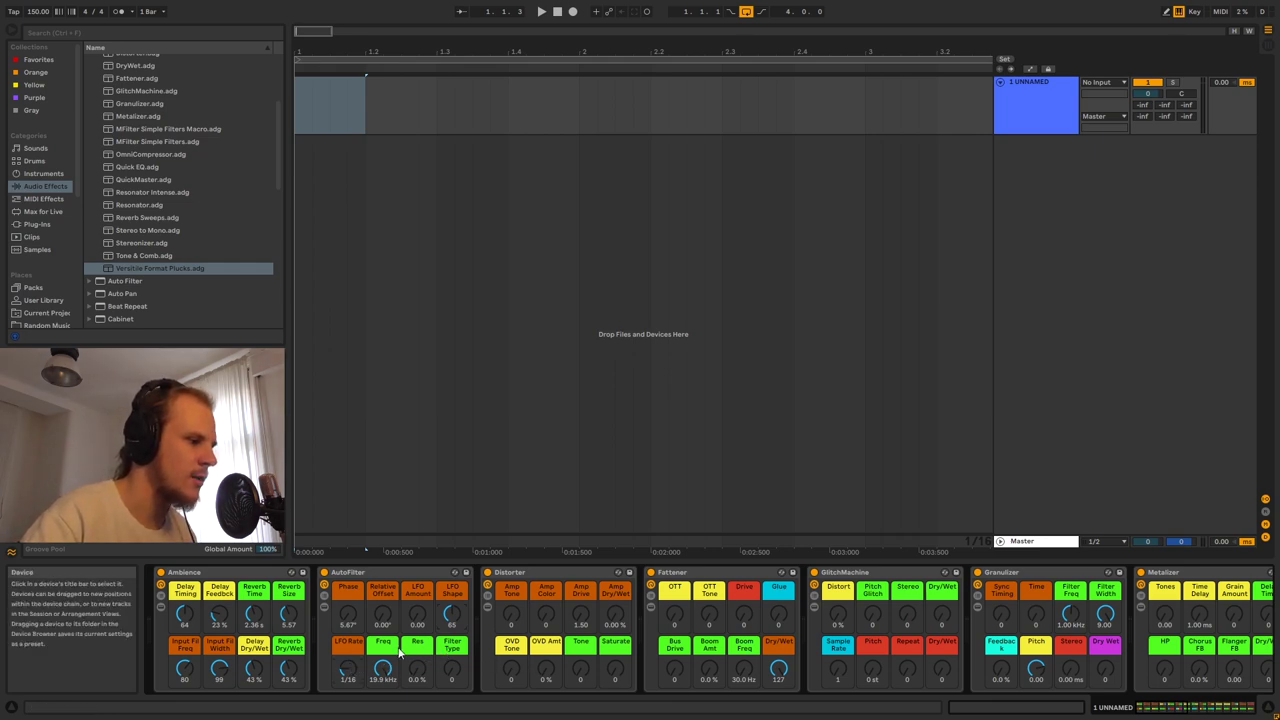
Examine the macro controls of the Distorter and Fattener racks, including Fattener's Drive, Glue and Dry/Wet.
{"action": "left_click", "coordinate": [543, 572]}
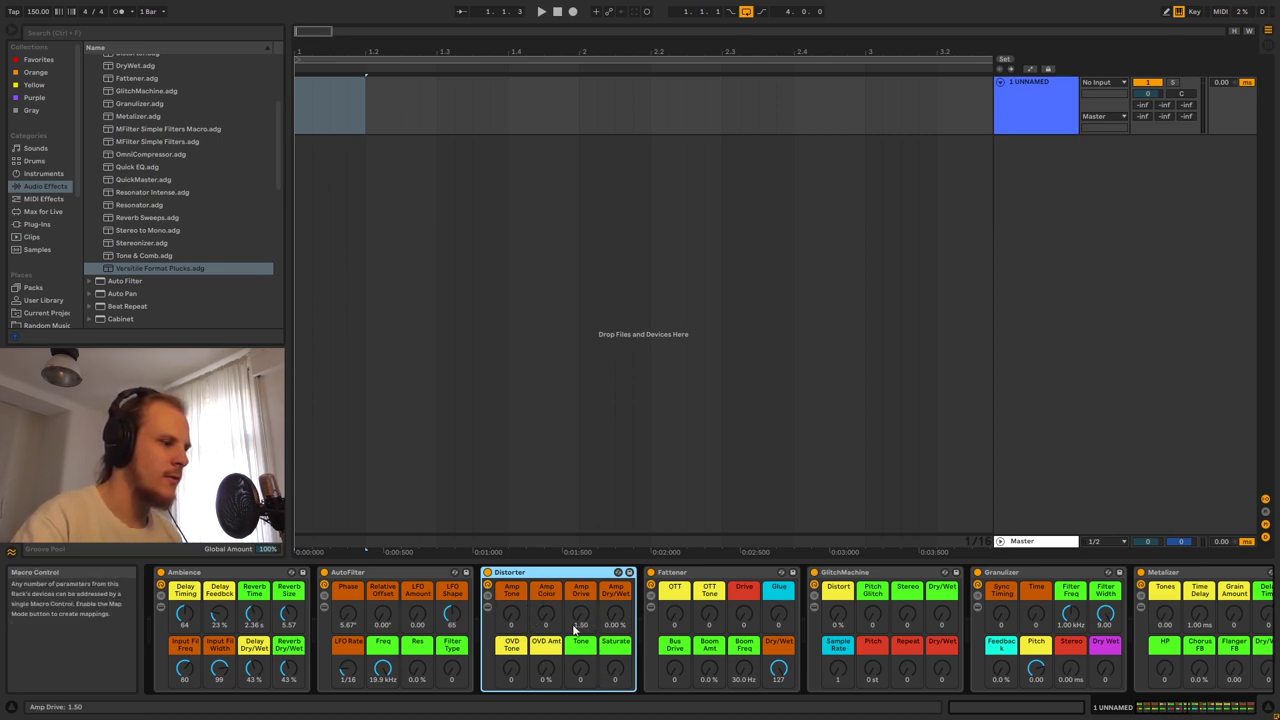
{"action": "left_click", "coordinate": [694, 580]}
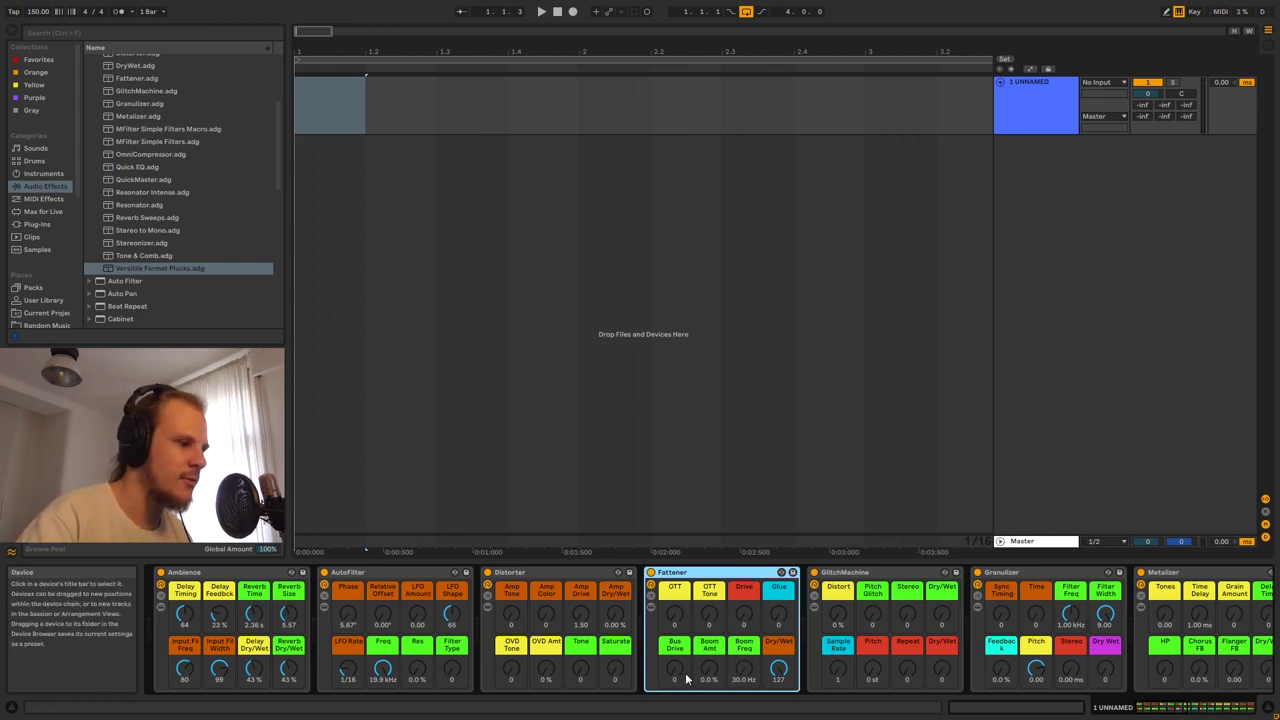
{"action": "left_click", "coordinate": [749, 620]}
{"action": "left_click", "coordinate": [780, 611]}
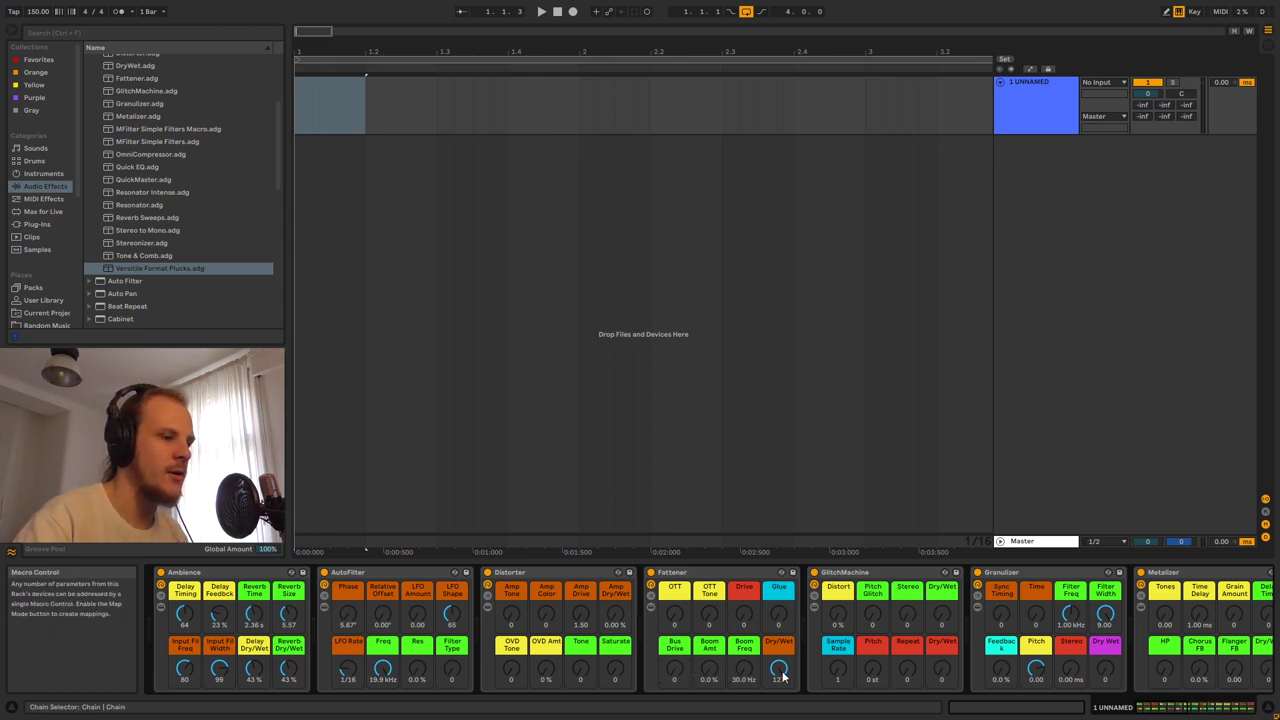
Try the GlitchMachine rack's green Dry/Wet macro at 110 and return it to 0.
{"action": "left_click", "coordinate": [1175, 713]}
{"action": "left_click_drag", "start_coordinate": [1175, 713], "coordinate": [1187, 713]}
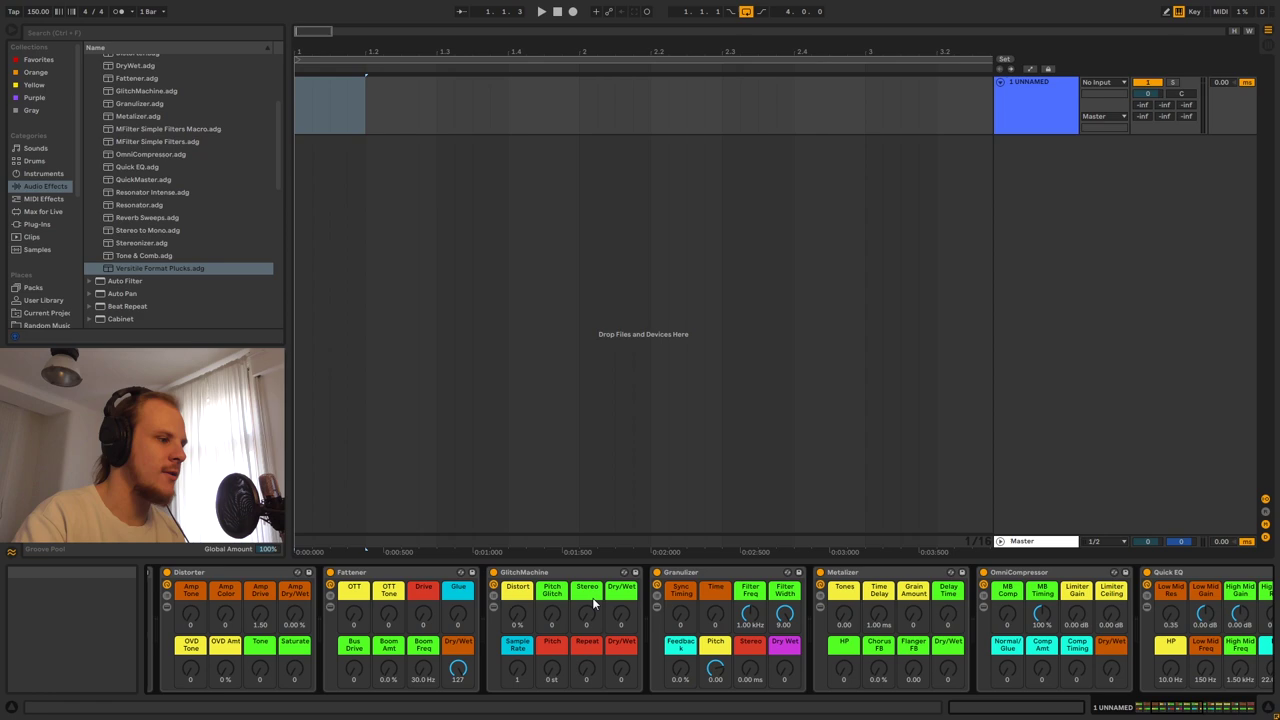
{"action": "left_click", "coordinate": [572, 577]}
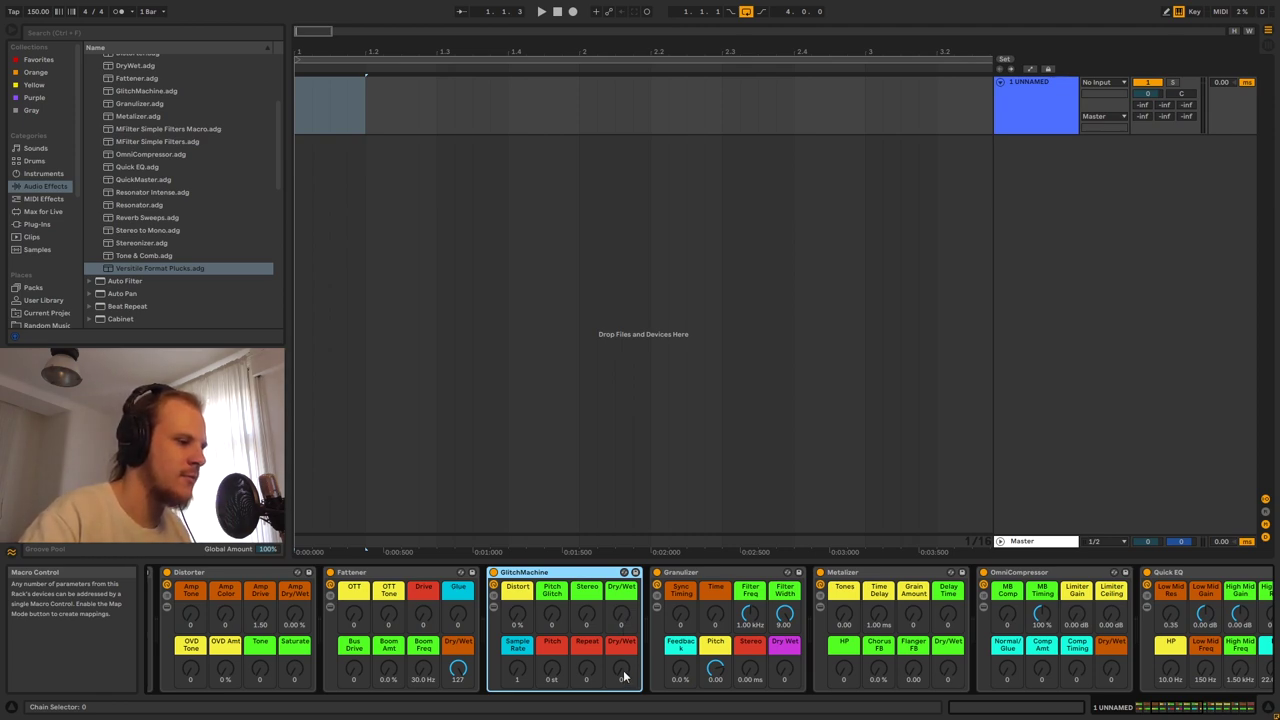
{"action": "mouse_move", "coordinate": [622, 677]}
{"action": "left_mouse_down"}
{"action": "mouse_move", "coordinate": [622, 664]}
{"action": "mouse_move", "coordinate": [622, 694]}
{"action": "left_mouse_up"}
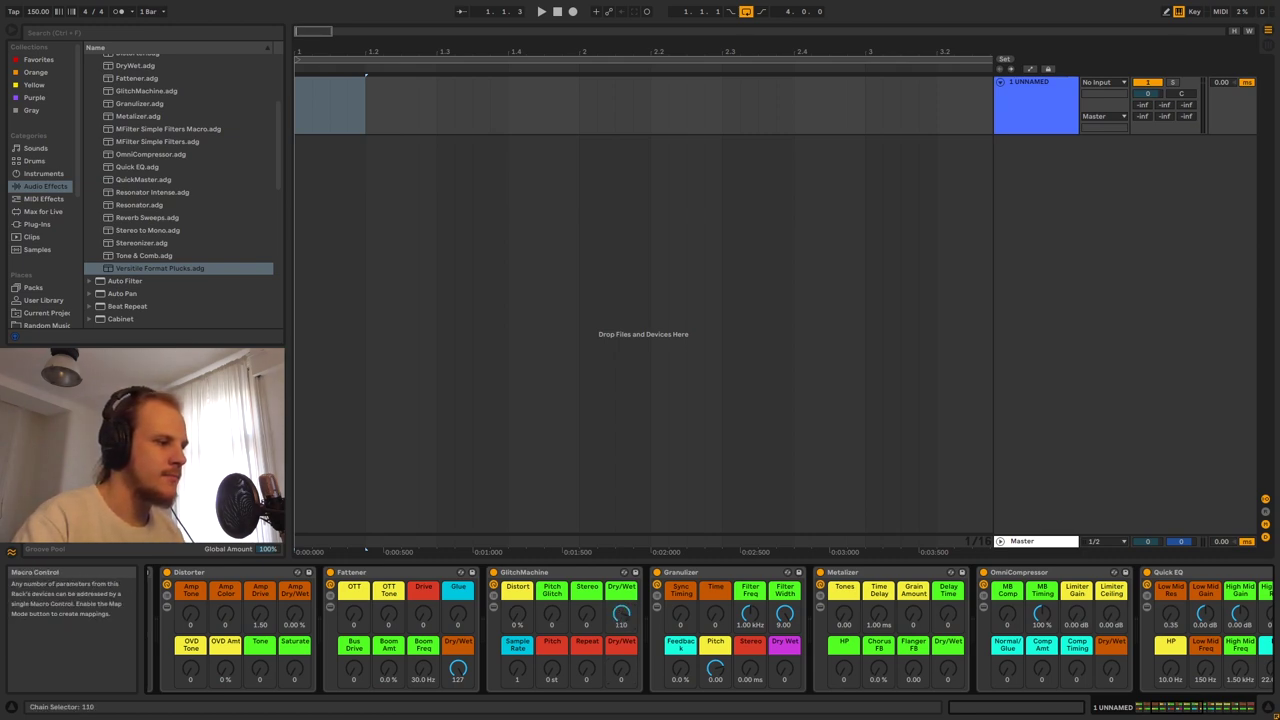
{"action": "left_click_drag", "start_coordinate": [622, 614], "coordinate": [622, 700]}
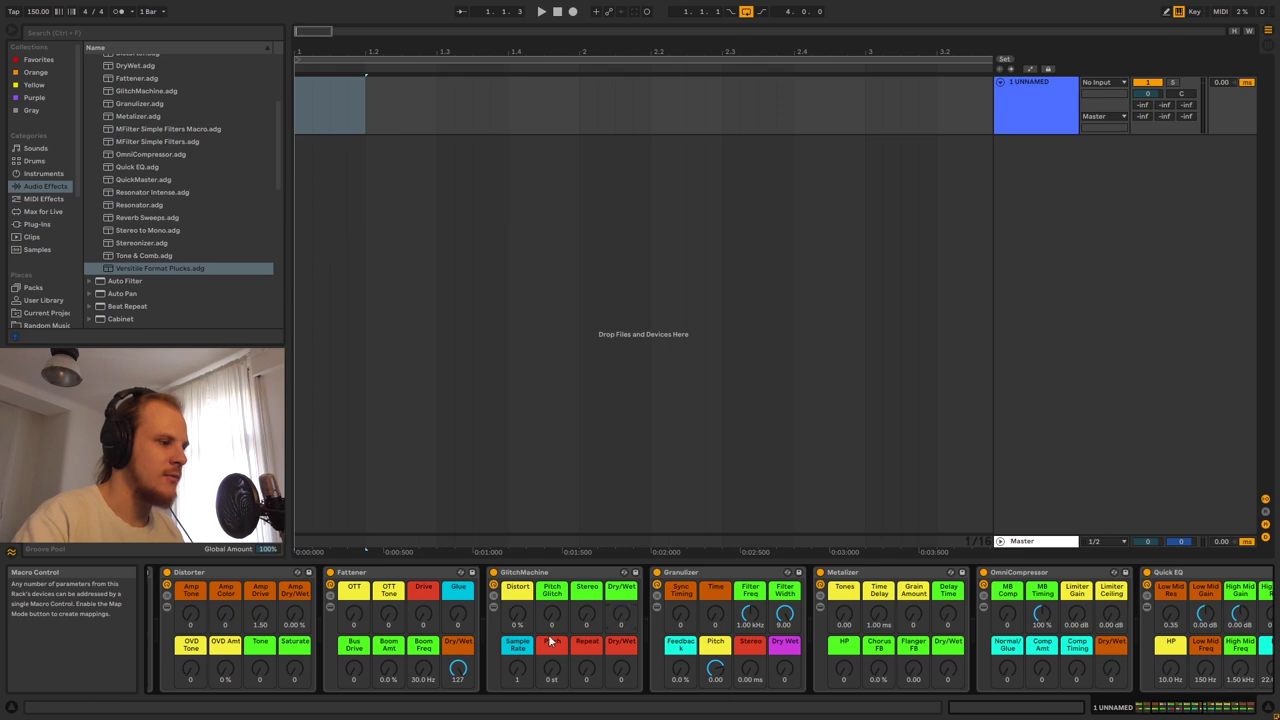
{"action": "left_click_drag", "start_coordinate": [517, 614], "coordinate": [517, 597]}
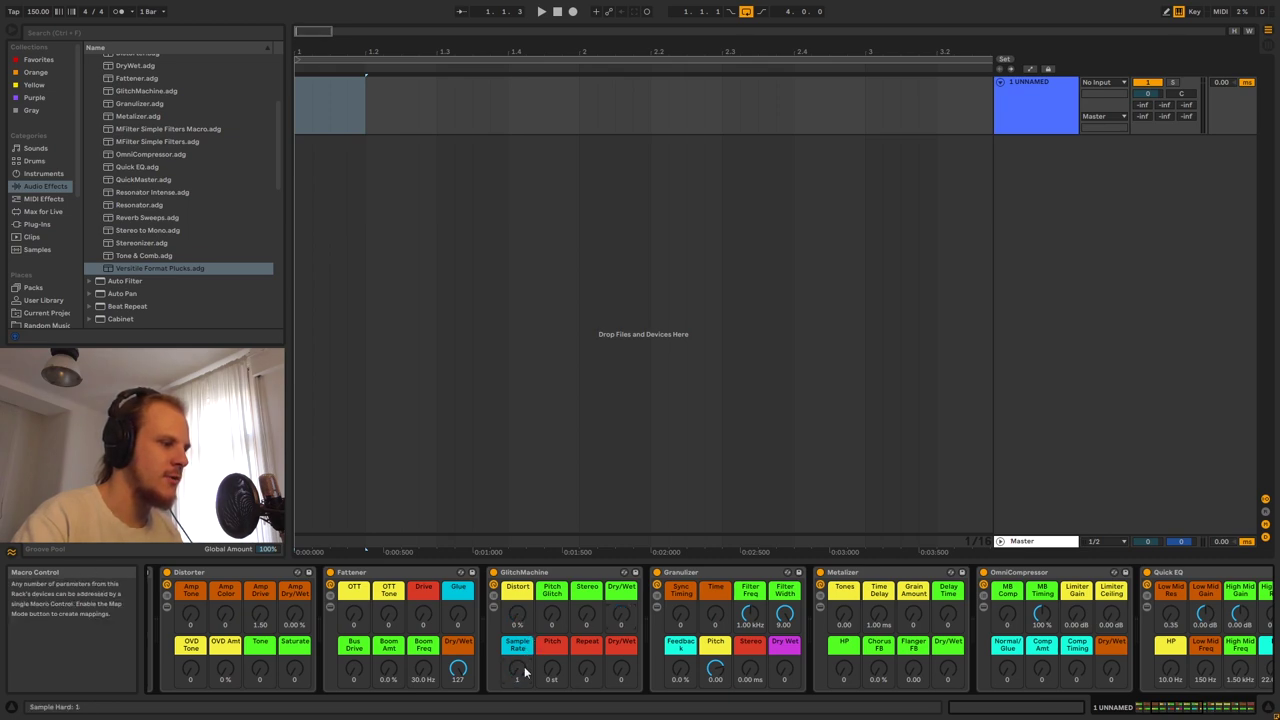
Set the Granulizer rack's Sync Timing macro to 127 and its Time macro to 45.
{"action": "left_click", "coordinate": [711, 575]}
{"action": "scroll", "coordinate": [581, 632], "scroll_direction": "right", "scroll_amount": 3}
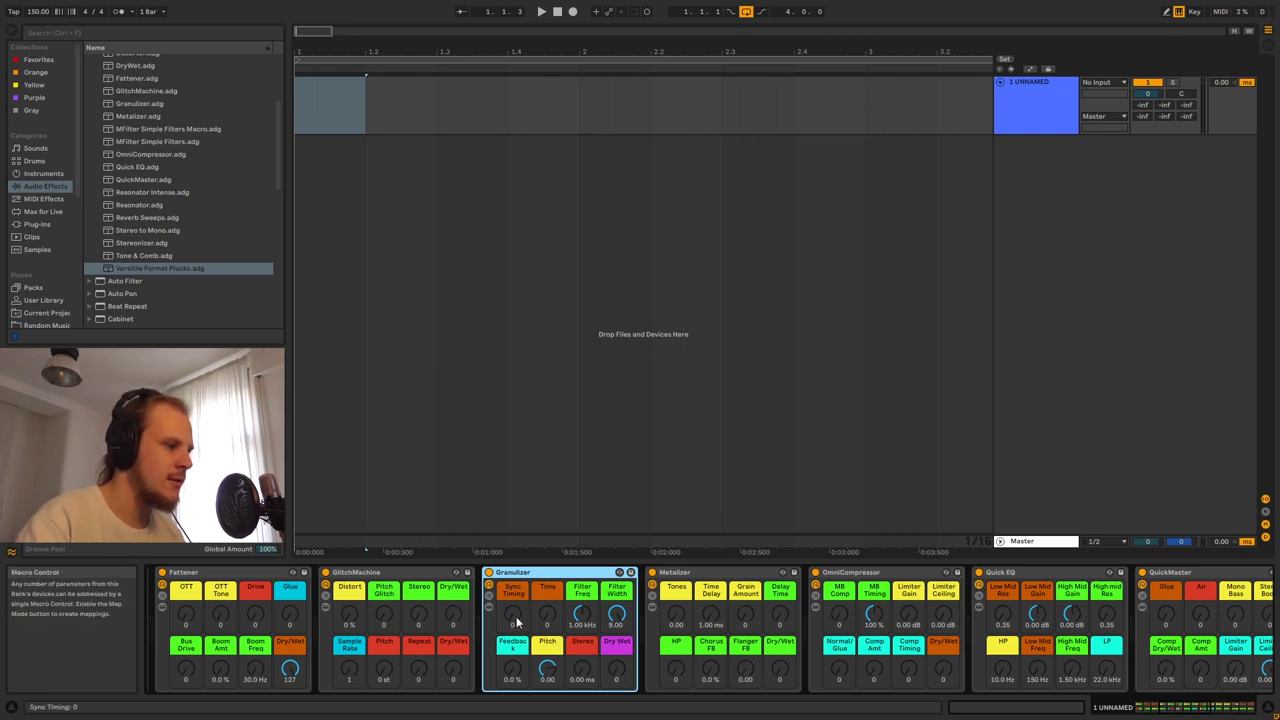
{"action": "left_click_drag", "start_coordinate": [516, 622], "coordinate": [547, 600]}
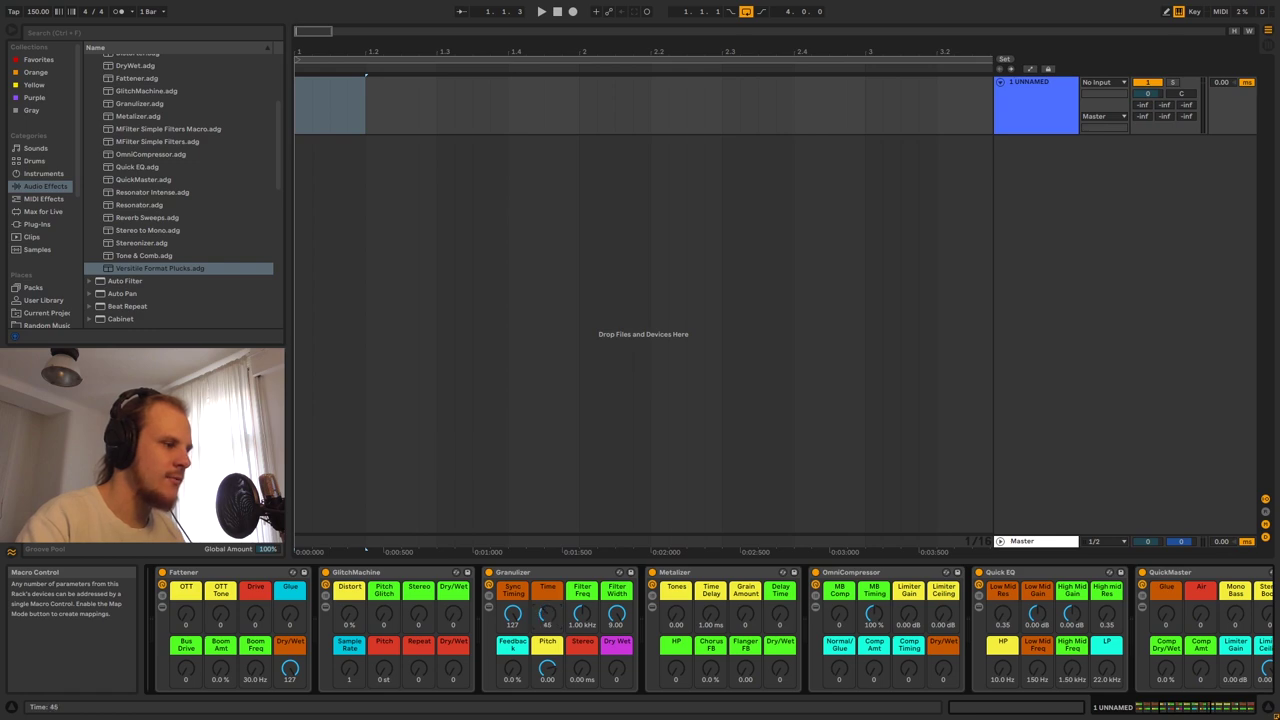
Reveal the Granulizer's chain and unfold its nested rack to inspect both inner chains and the second chain's Grain Delay.
{"action": "left_click", "coordinate": [488, 598]}
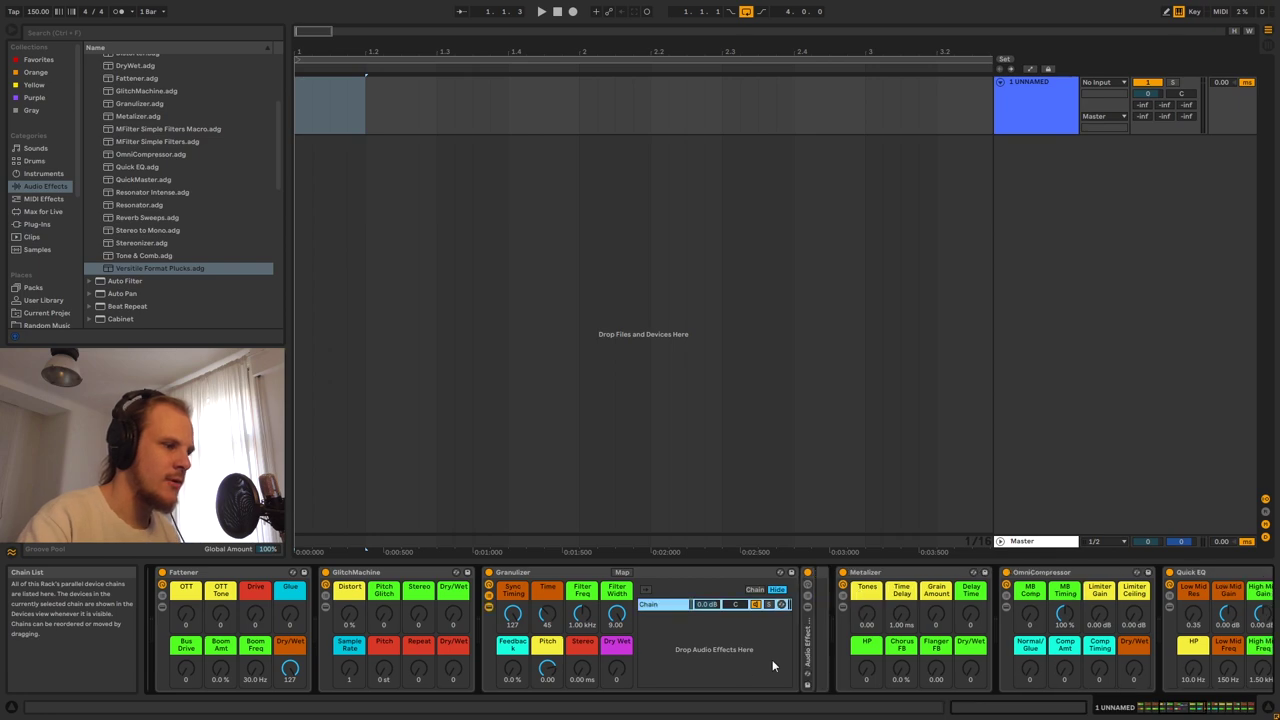
{"action": "double_click", "coordinate": [809, 648]}
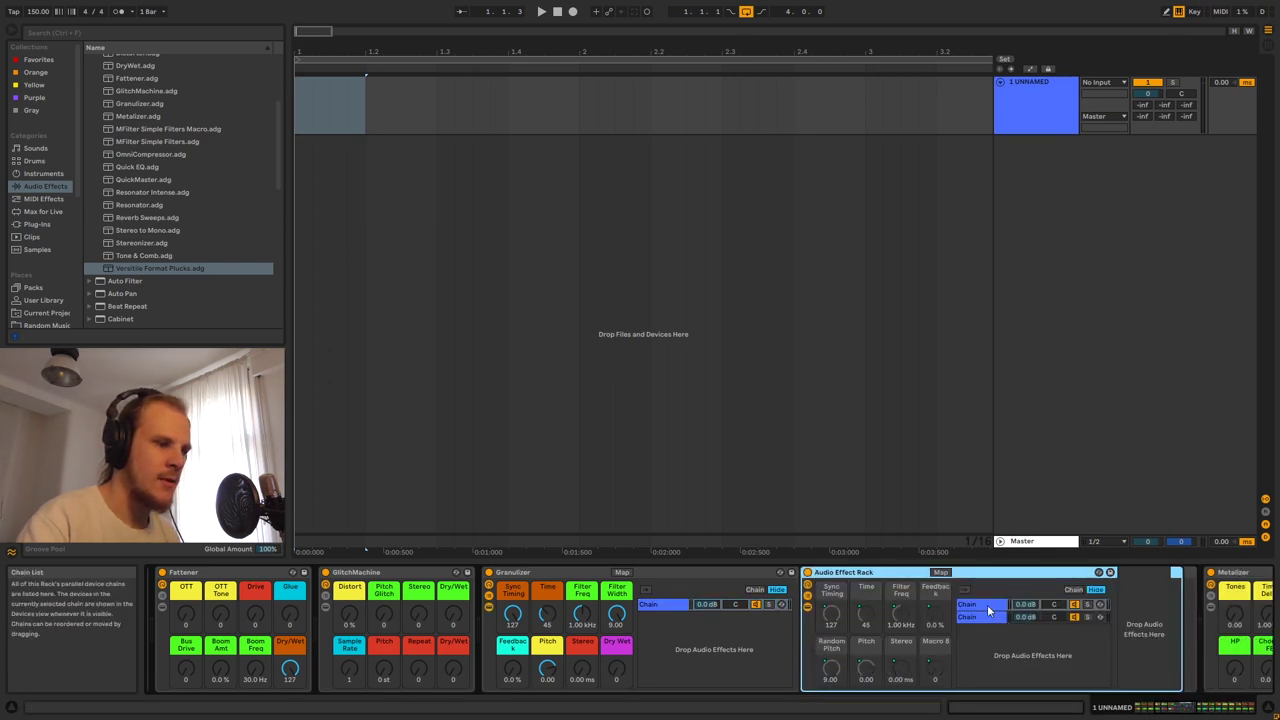
{"action": "left_click", "coordinate": [988, 606]}
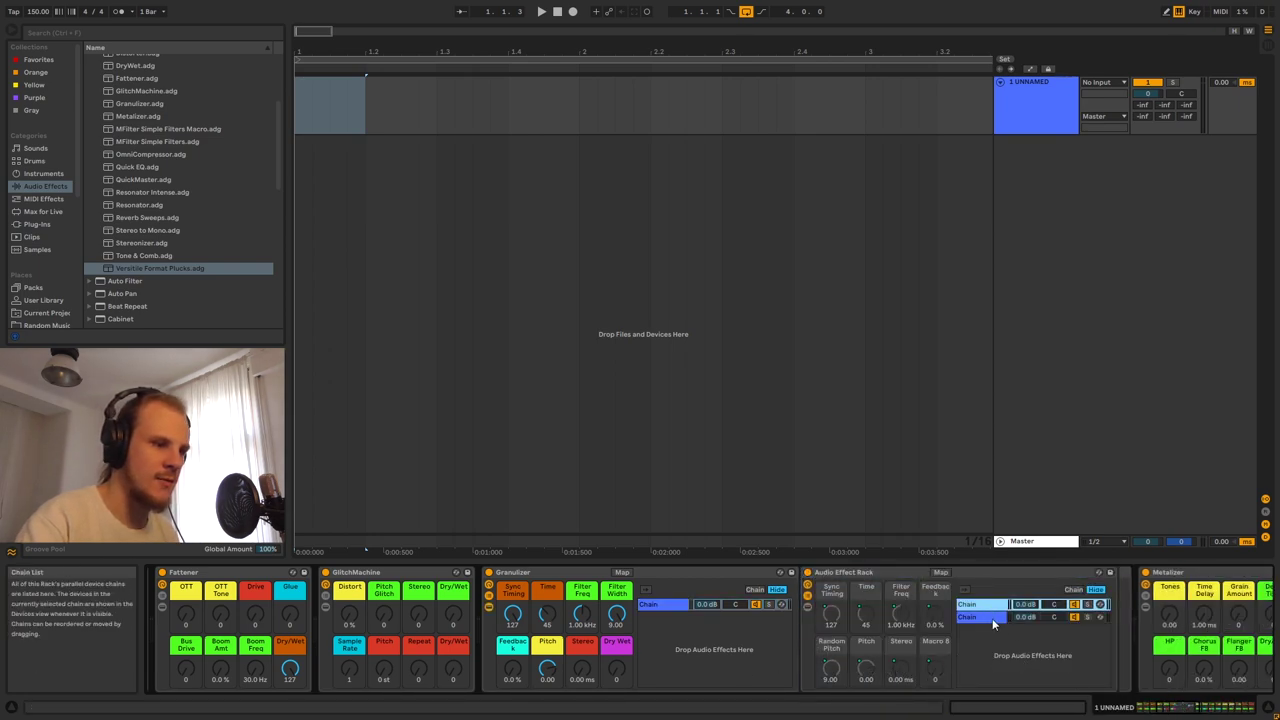
{"action": "left_click", "coordinate": [992, 618]}
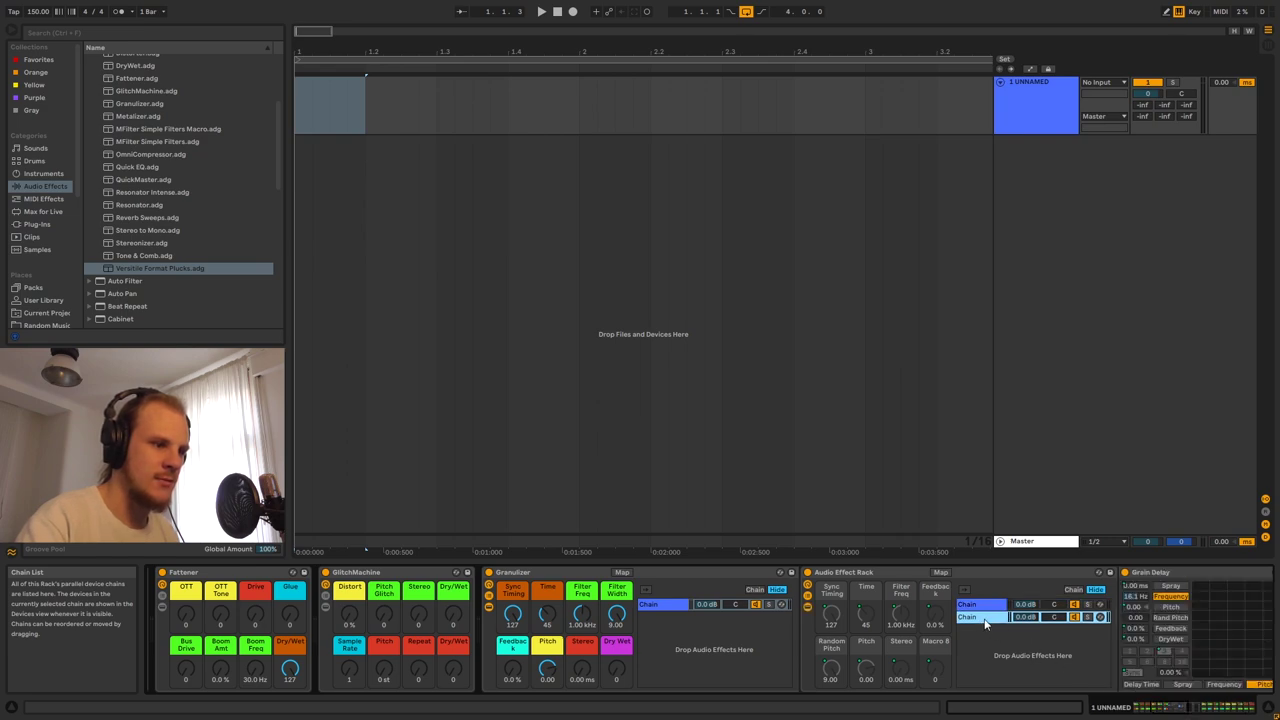
{"action": "double_click", "coordinate": [985, 619]}
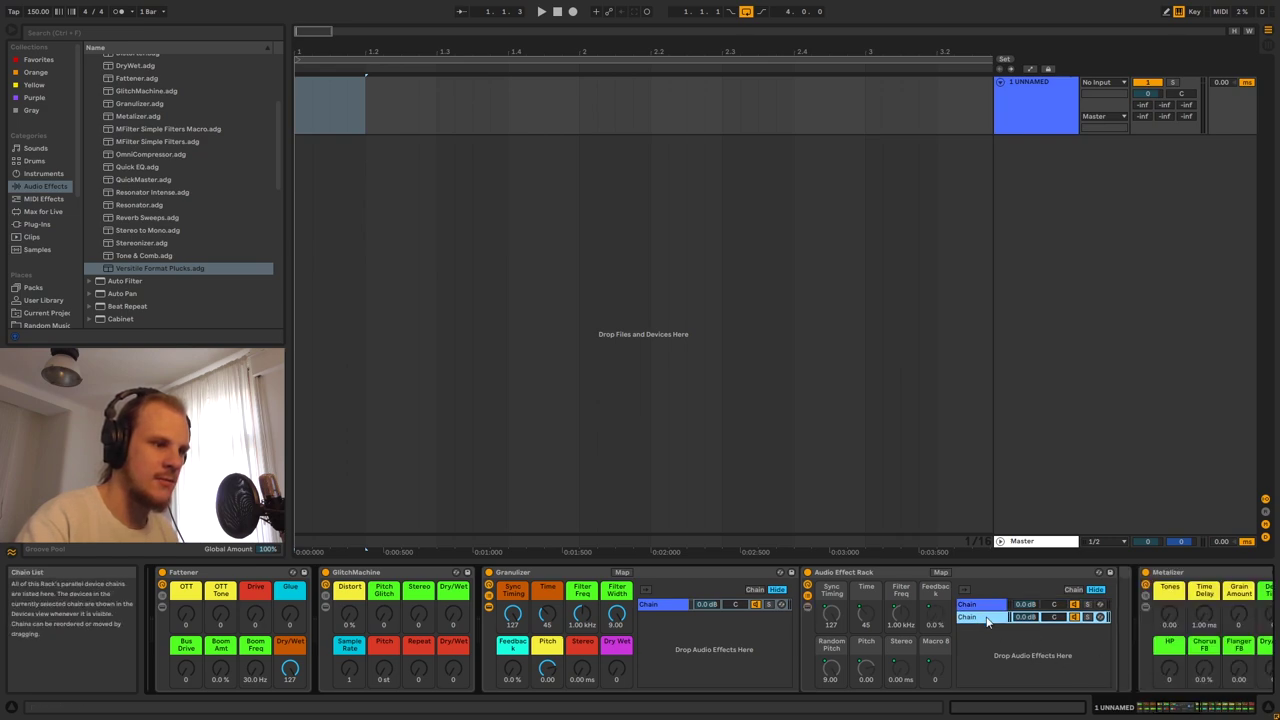
{"action": "double_click", "coordinate": [986, 621]}
{"action": "left_click_drag", "start_coordinate": [1176, 708], "coordinate": [1184, 708]}
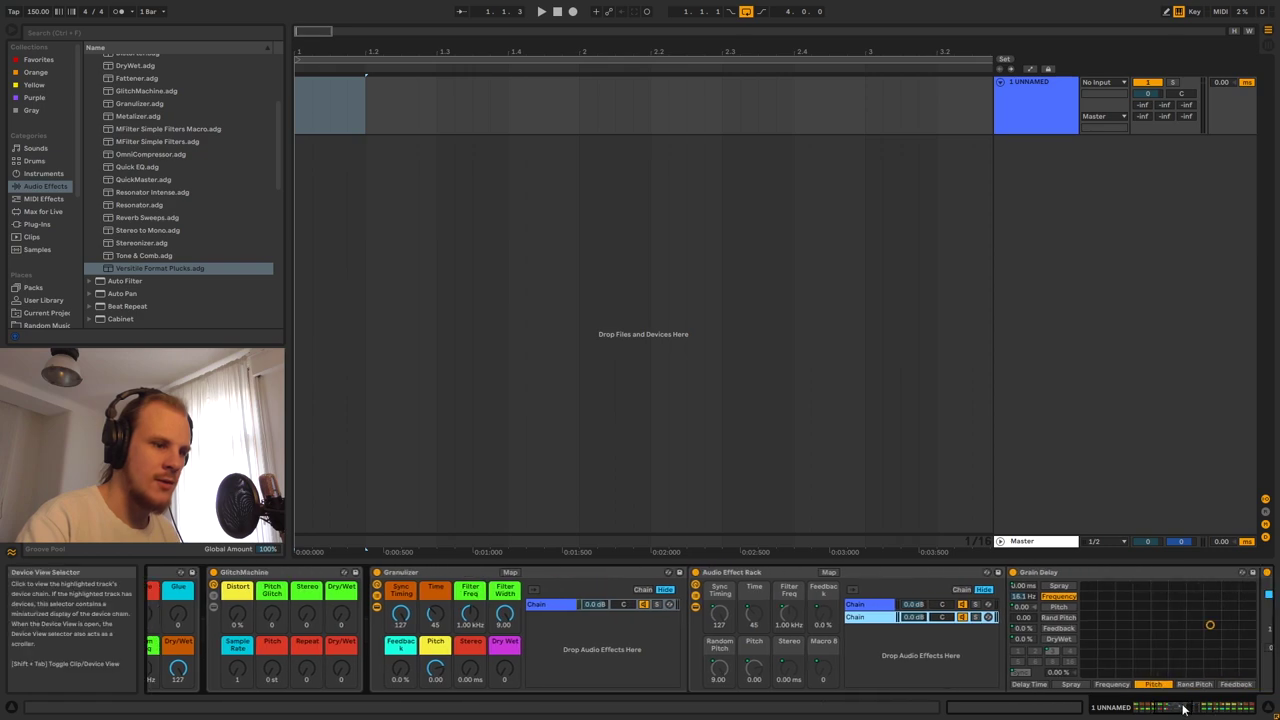
Set the Granulizer's Time macro to 53 and fold its nested rack and devices away again.
{"action": "left_click_drag", "start_coordinate": [435, 613], "coordinate": [435, 593]}
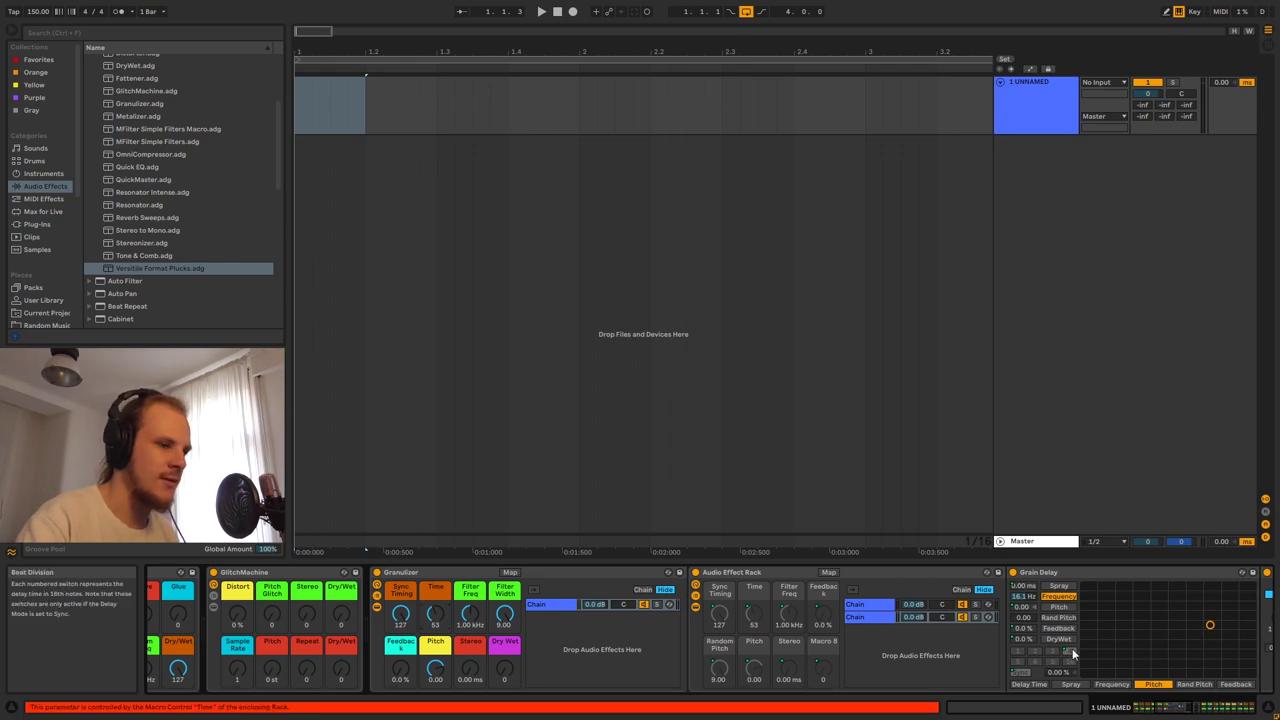
{"action": "left_click", "coordinate": [743, 617]}
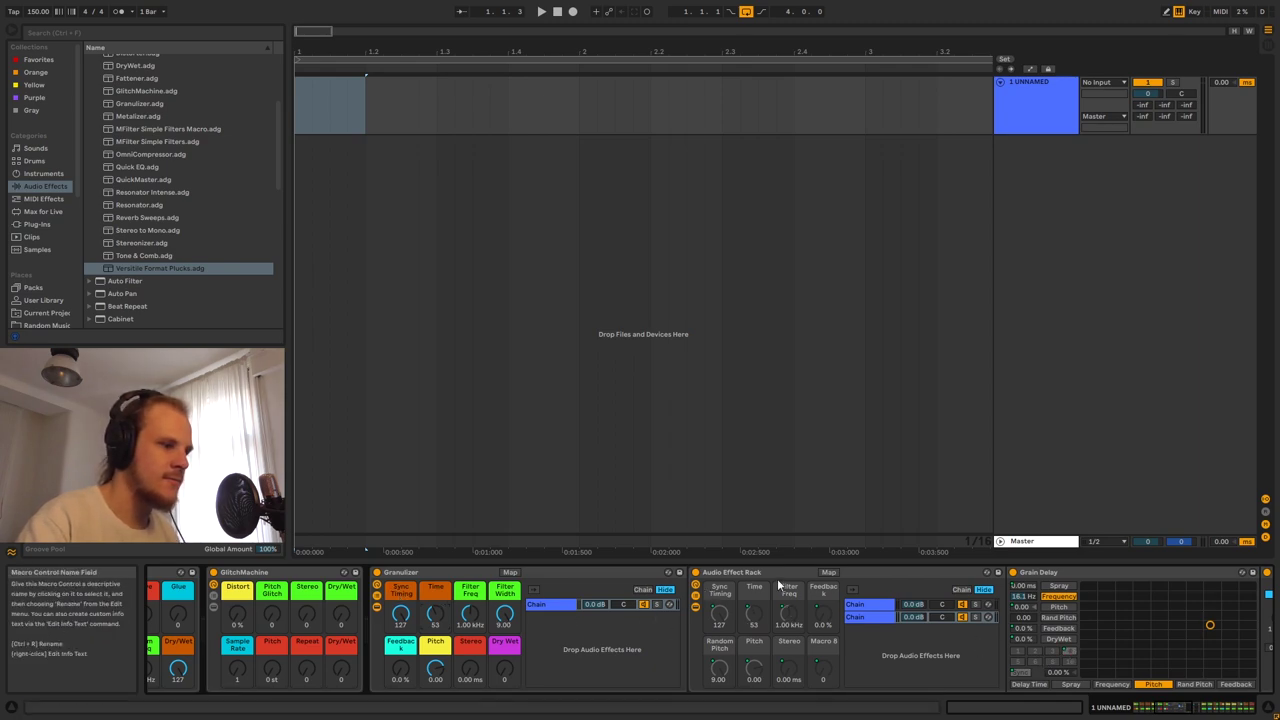
{"action": "double_click", "coordinate": [777, 574]}
{"action": "left_click", "coordinate": [377, 596]}
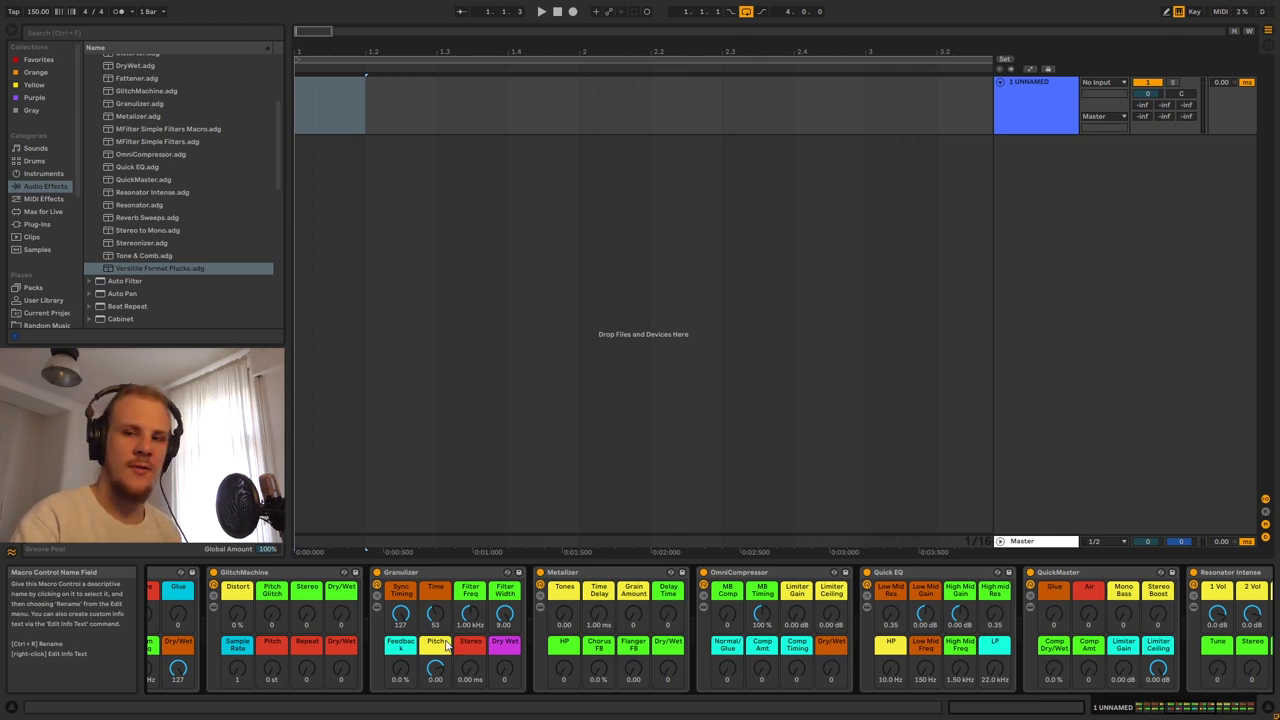
Try the Metalizer's Dry/Wet at 62, Grain Amount at 90, Tones at 1.00 and Time Delay at 5.57 ms, and reset them all.
{"action": "left_click", "coordinate": [585, 576]}
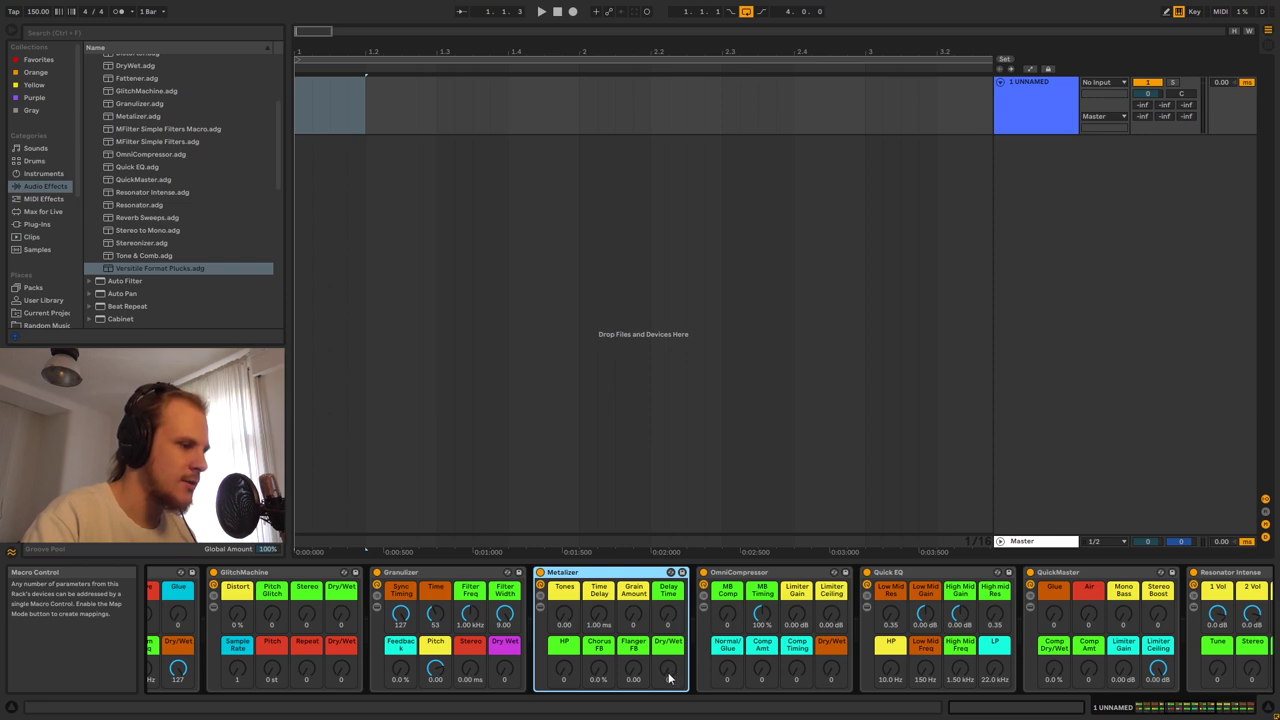
{"action": "mouse_move", "coordinate": [669, 679]}
{"action": "left_mouse_down"}
{"action": "mouse_move", "coordinate": [669, 620]}
{"action": "mouse_move", "coordinate": [669, 679]}
{"action": "left_mouse_up"}
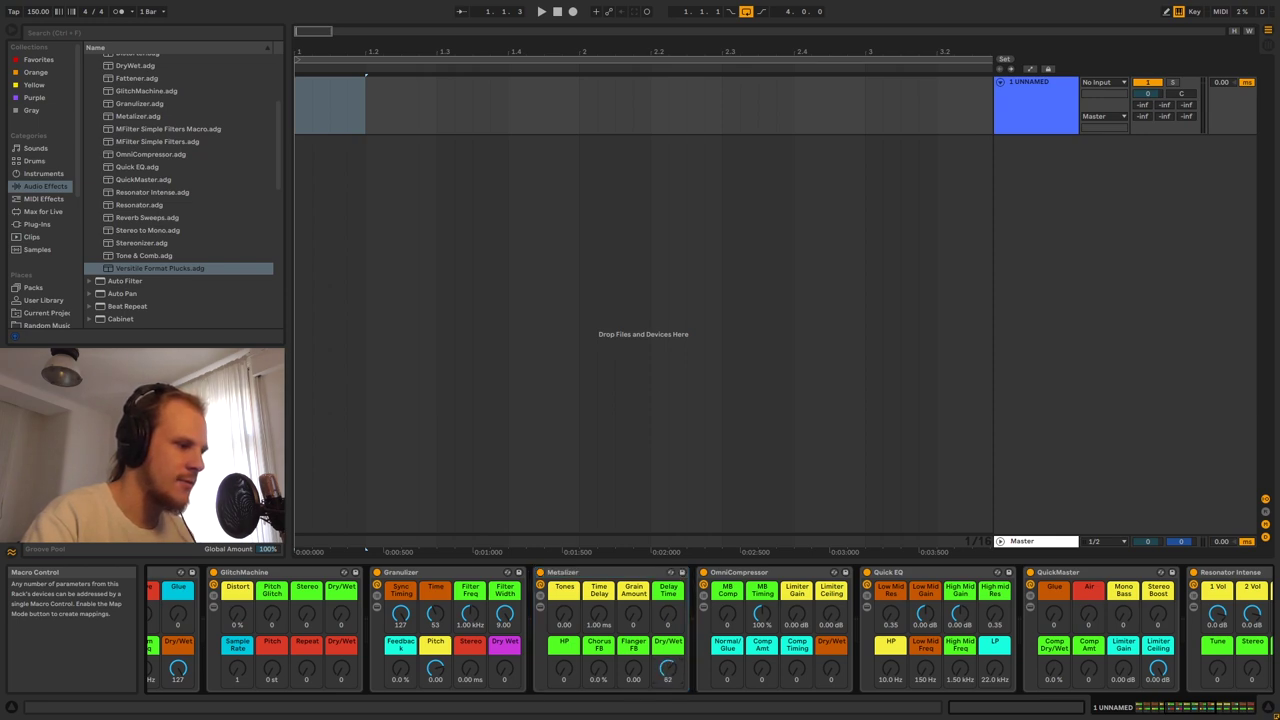
{"action": "left_click_drag", "start_coordinate": [633, 613], "coordinate": [633, 560]}
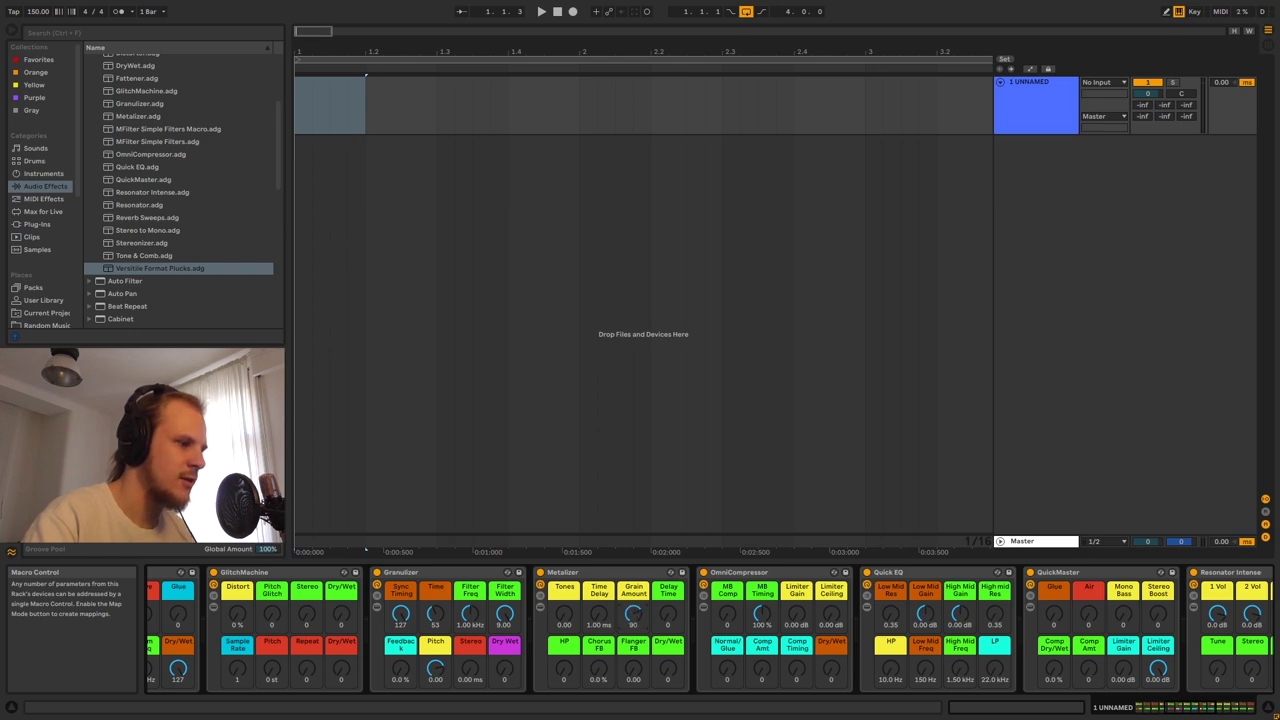
{"action": "left_click_drag", "start_coordinate": [633, 613], "coordinate": [626, 680]}
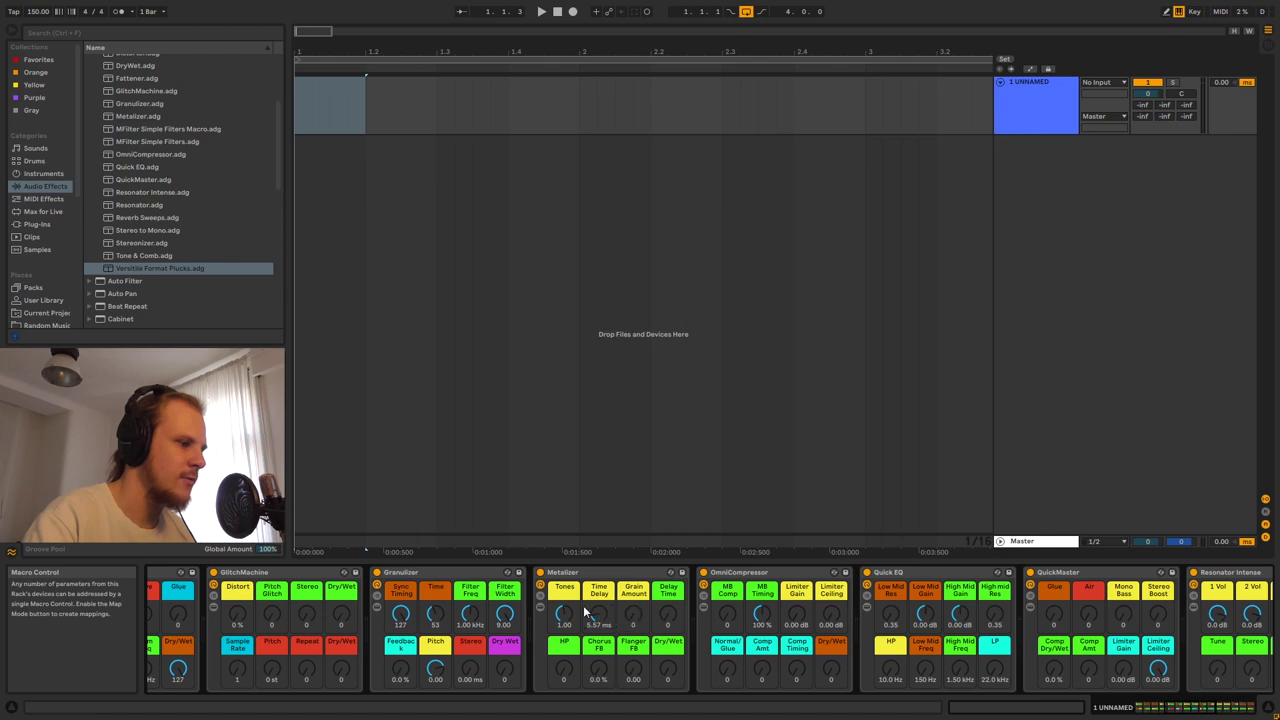
{"action": "left_click_drag", "start_coordinate": [568, 629], "coordinate": [568, 665]}
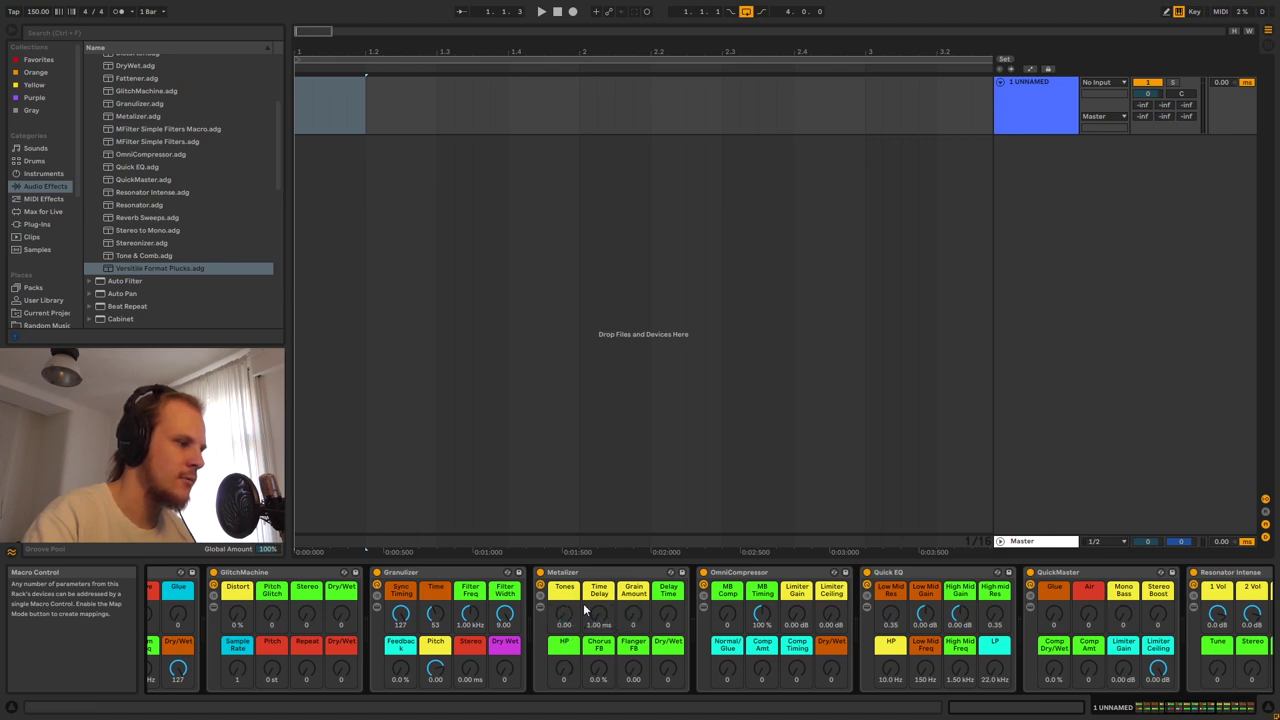
{"action": "left_click_drag", "start_coordinate": [592, 612], "coordinate": [592, 650]}
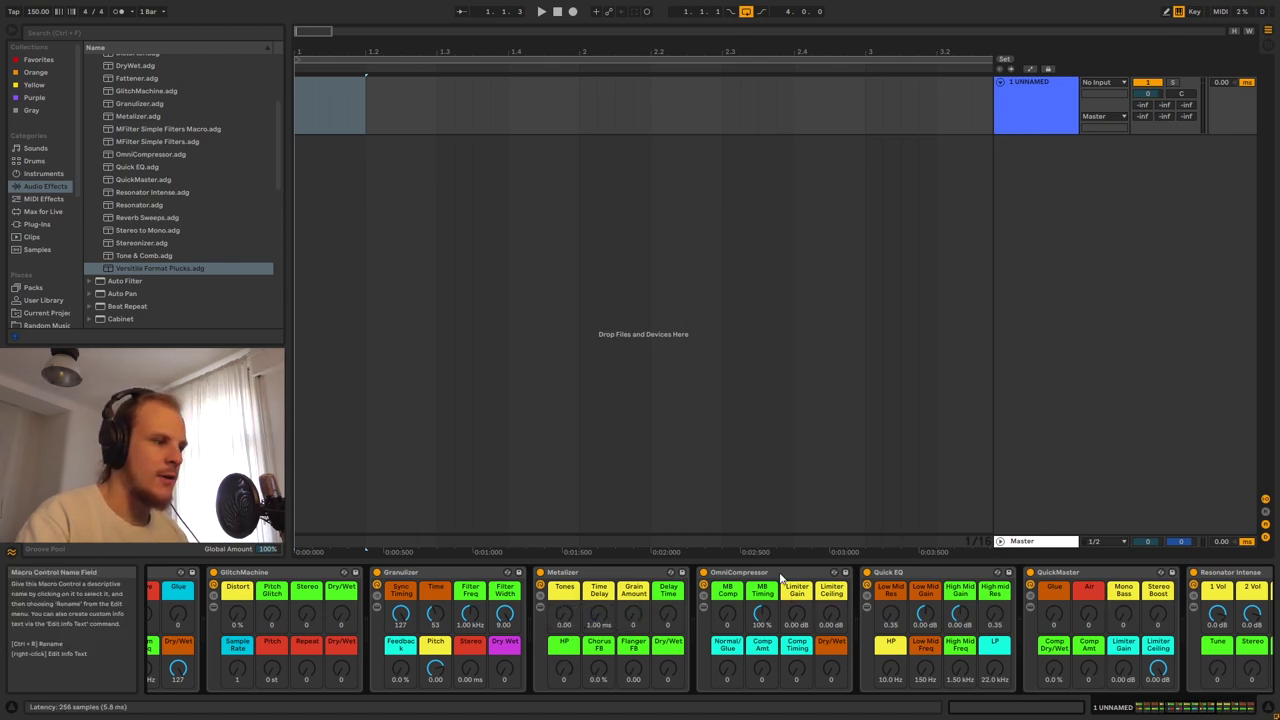
Try the OmniCompressor's Dry/Wet macro at 67 and reset it to 0.
{"action": "left_click", "coordinate": [780, 573]}
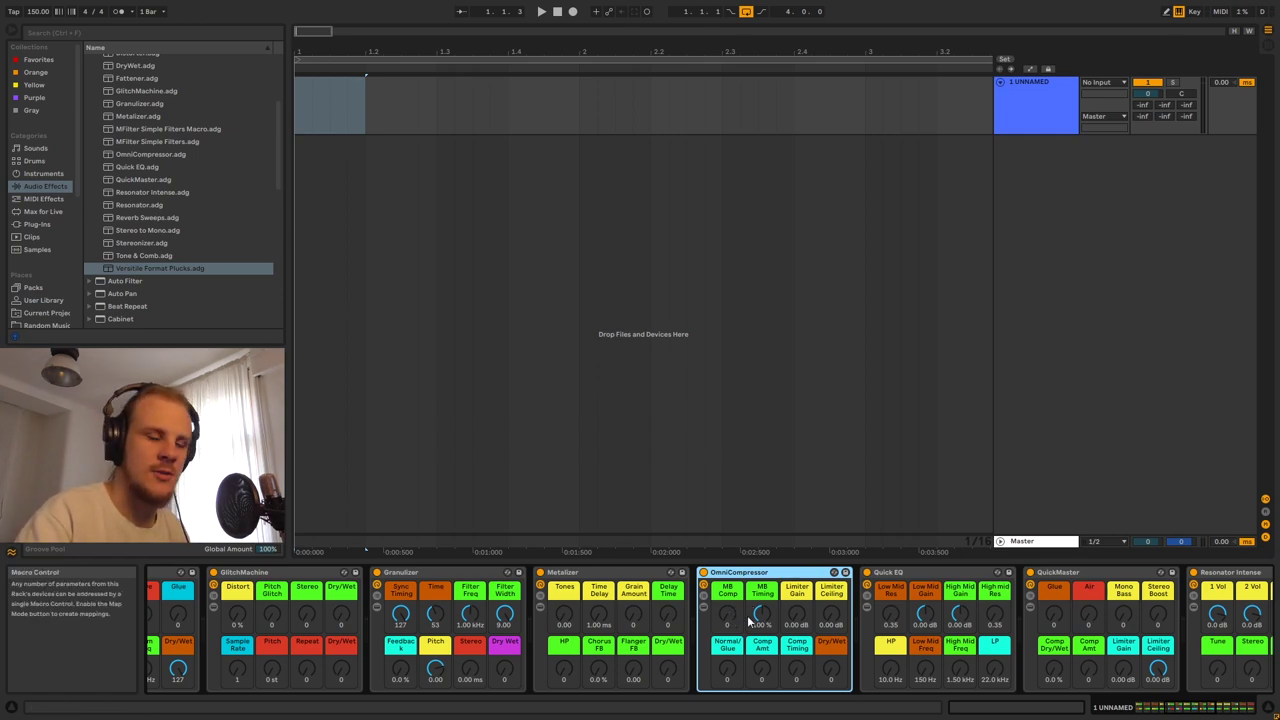
{"action": "left_click", "coordinate": [723, 592]}
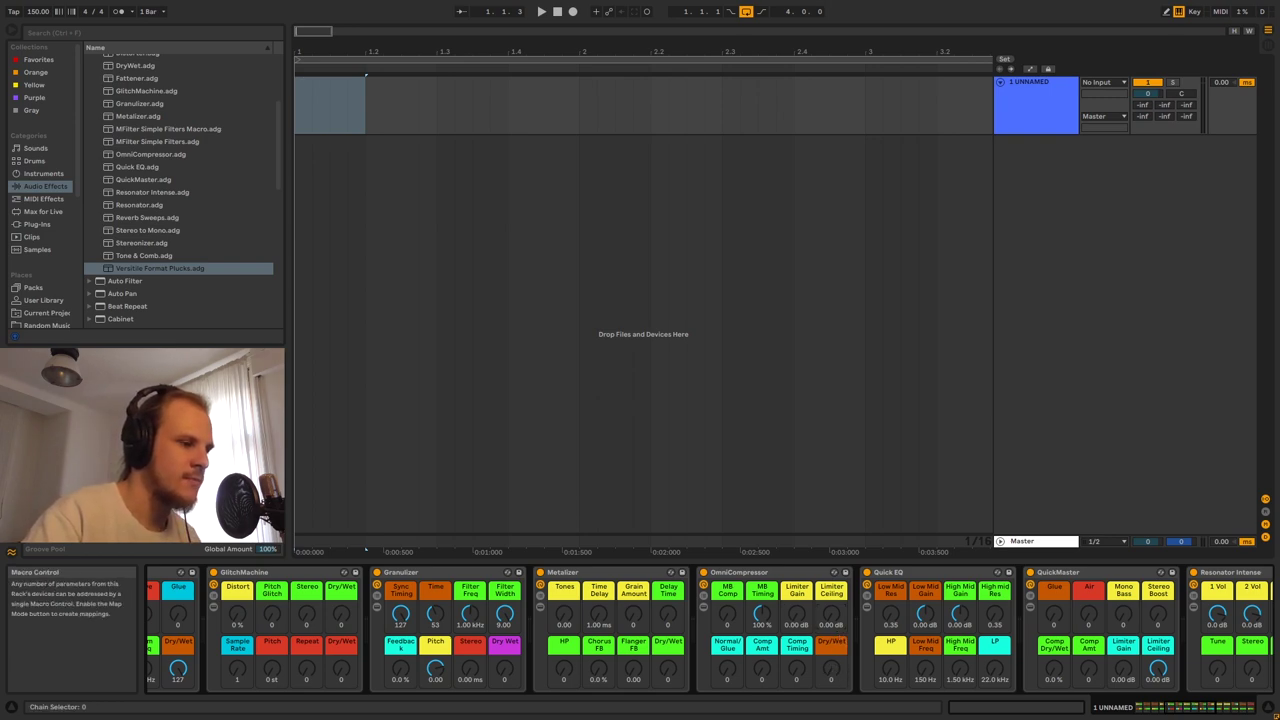
{"action": "left_click_drag", "start_coordinate": [830, 668], "coordinate": [830, 635]}
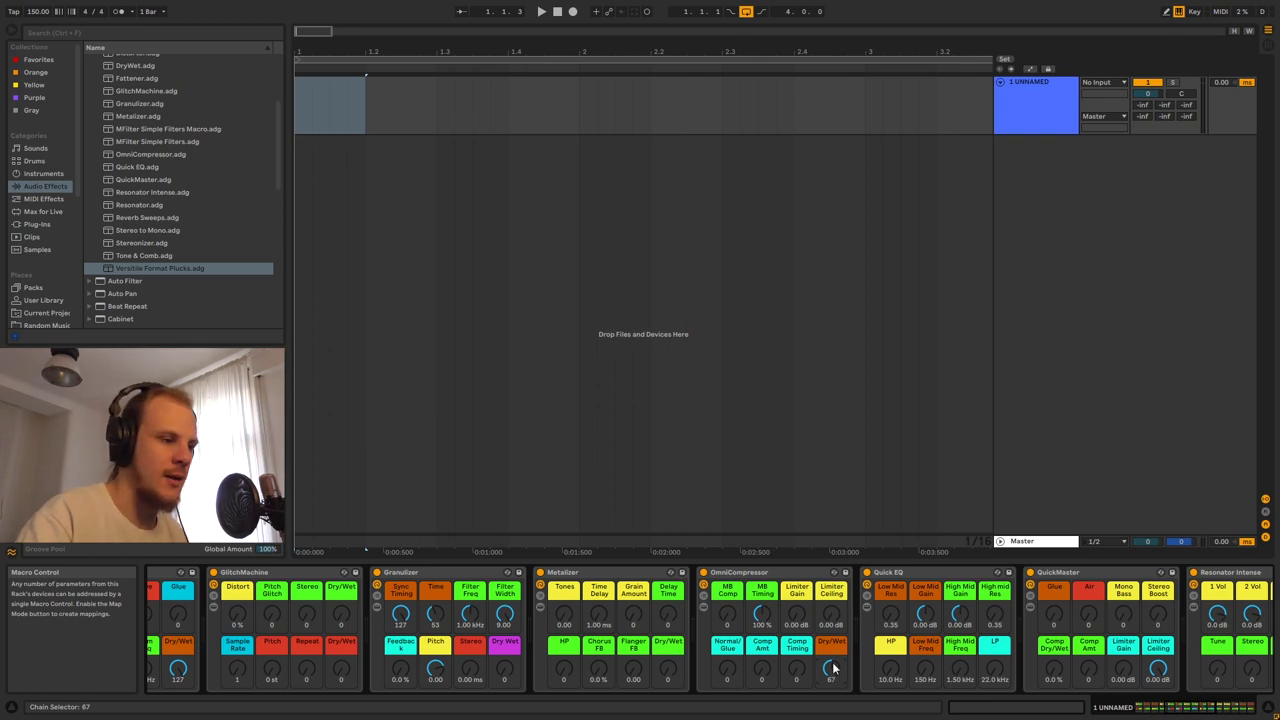
{"action": "left_click_drag", "start_coordinate": [833, 670], "coordinate": [833, 705]}
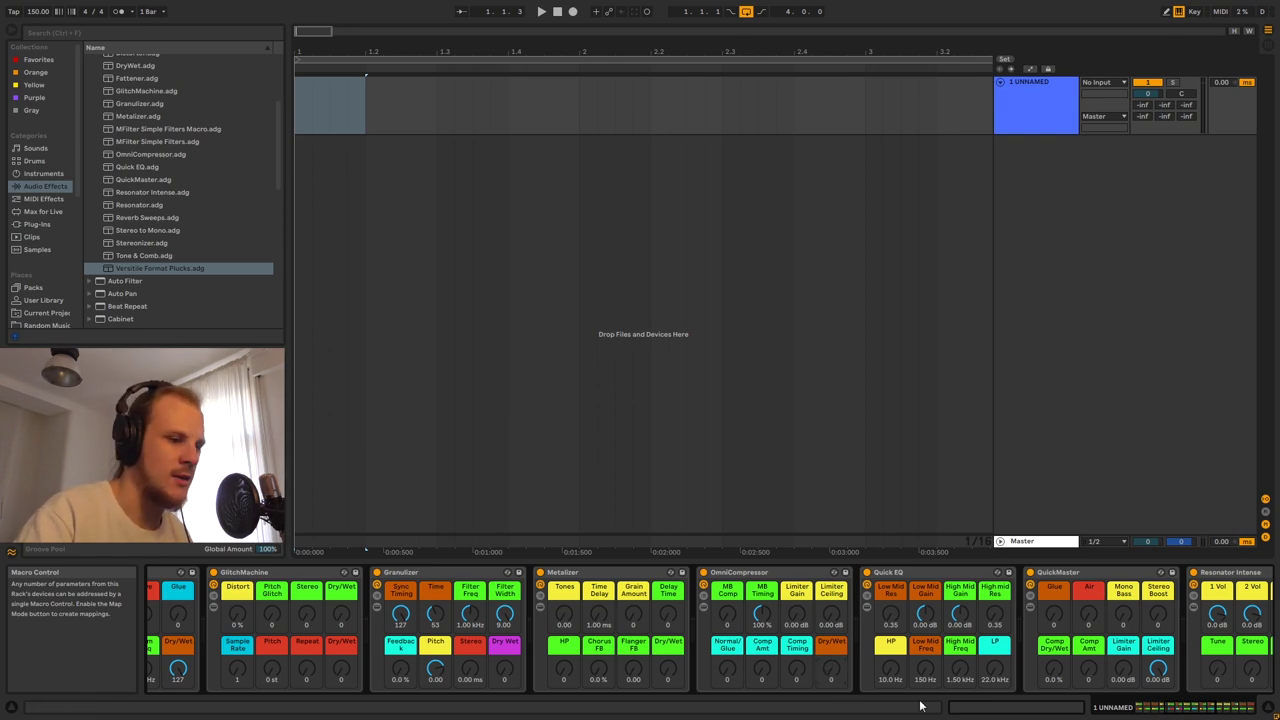
Go over the Quick EQ's HP macro and the QuickMaster's Mono Bass, Air and Glue macros, leaving them at their defaults.
{"action": "left_click_drag", "start_coordinate": [1188, 710], "coordinate": [1216, 711]}
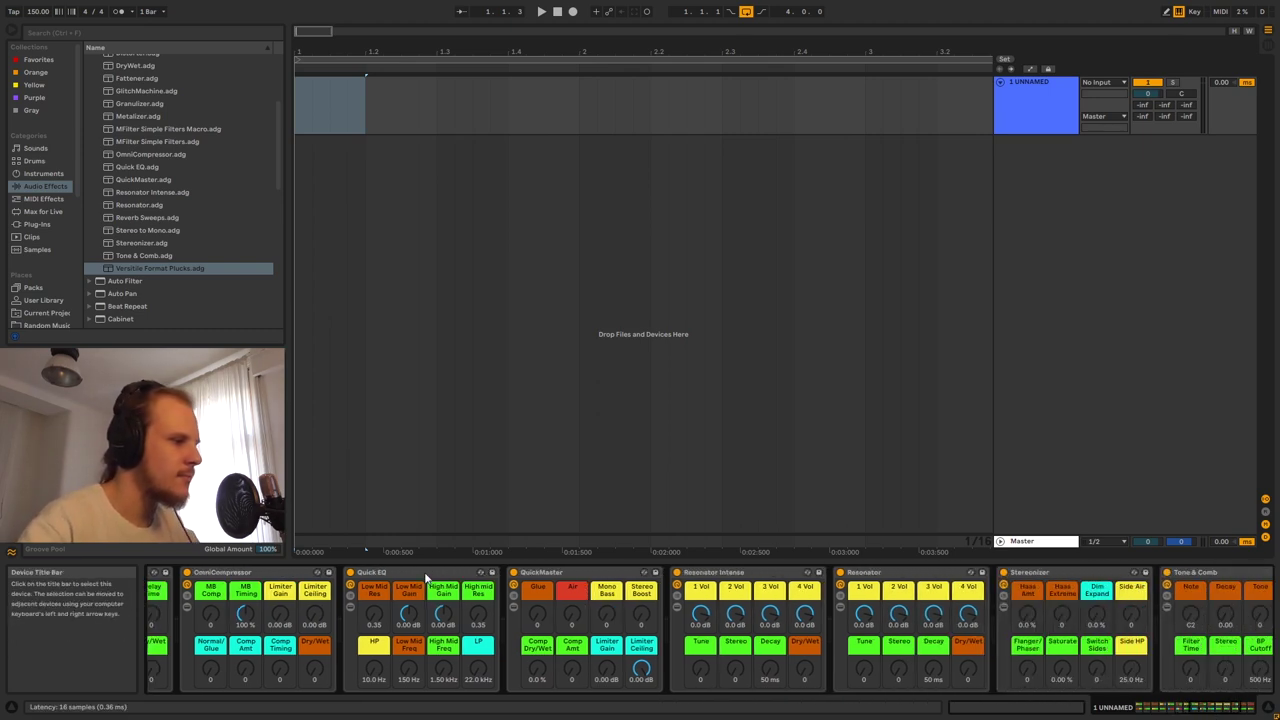
{"action": "mouse_move", "coordinate": [373, 668]}
{"action": "left_mouse_down"}
{"action": "mouse_move", "coordinate": [373, 648]}
{"action": "mouse_move", "coordinate": [373, 670]}
{"action": "left_mouse_up"}
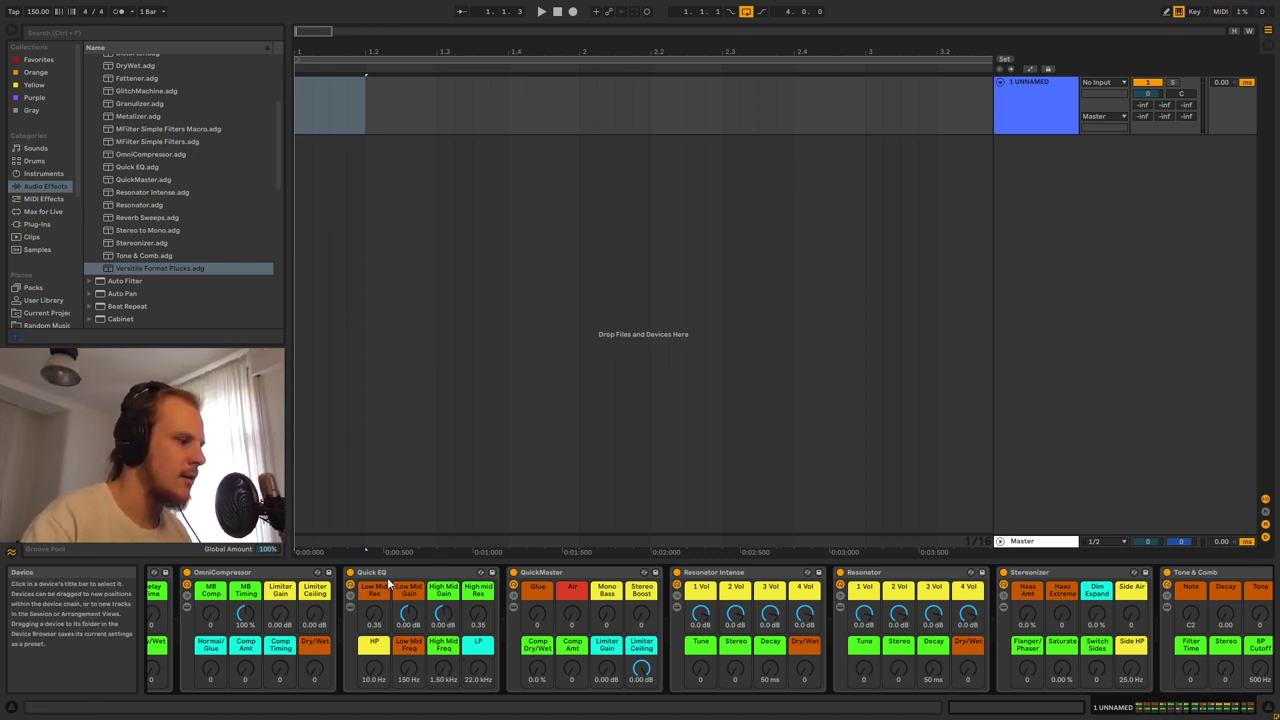
{"action": "left_click", "coordinate": [582, 641]}
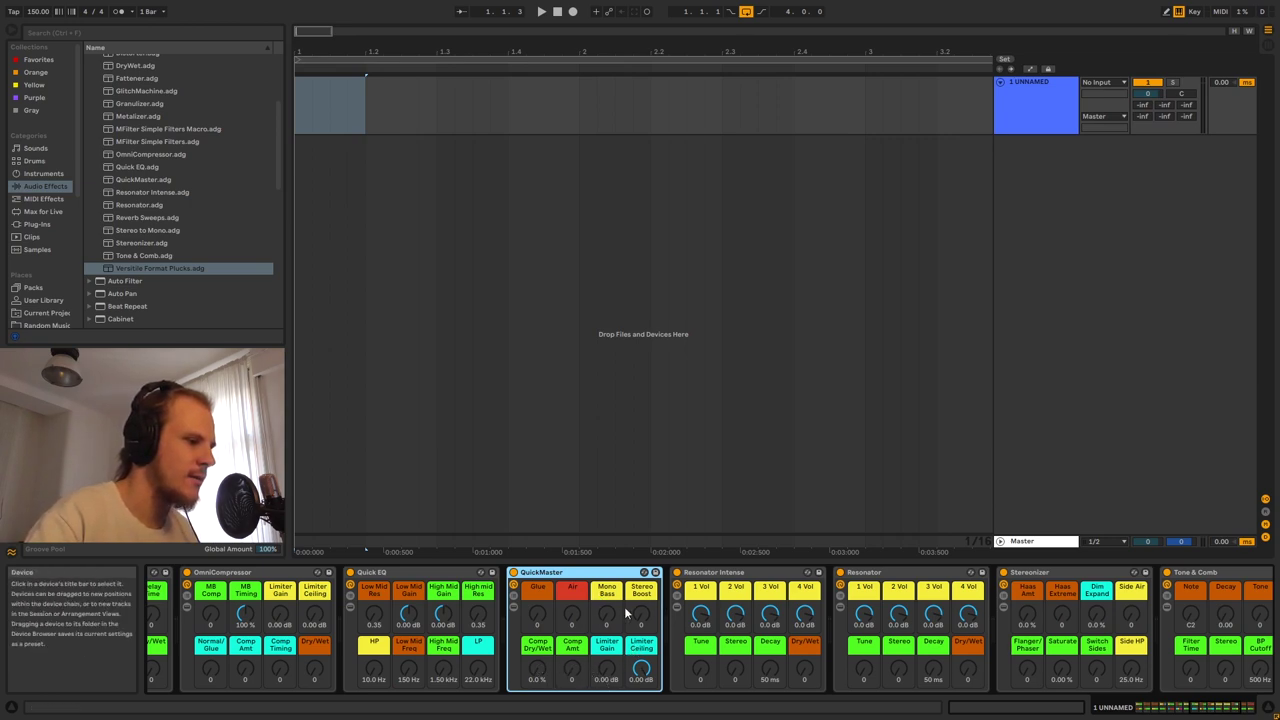
{"action": "left_click_drag", "start_coordinate": [607, 614], "coordinate": [572, 614]}
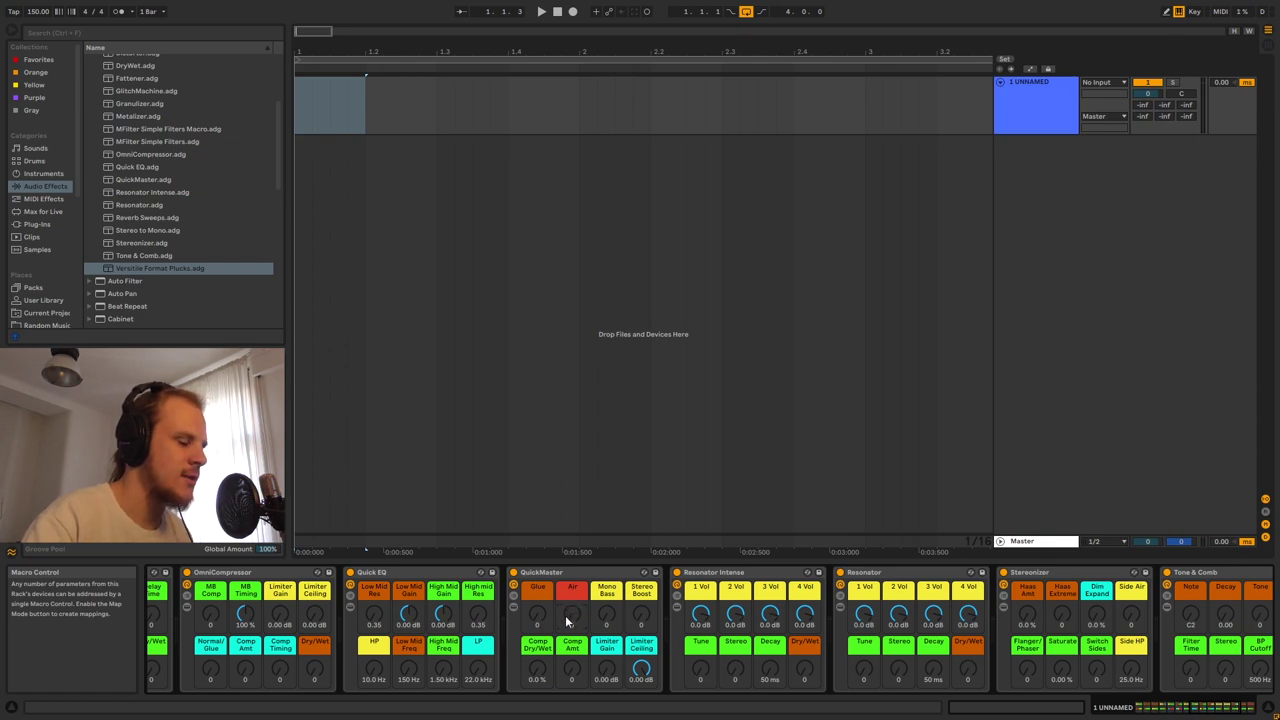
{"action": "mouse_move", "coordinate": [535, 622]}
{"action": "left_mouse_down"}
{"action": "mouse_move", "coordinate": [535, 522]}
{"action": "mouse_move", "coordinate": [535, 622]}
{"action": "left_mouse_up"}
Compare the macro controls of the Resonator Intense and Resonator racks by selecting each in turn.
{"action": "left_click", "coordinate": [755, 572]}
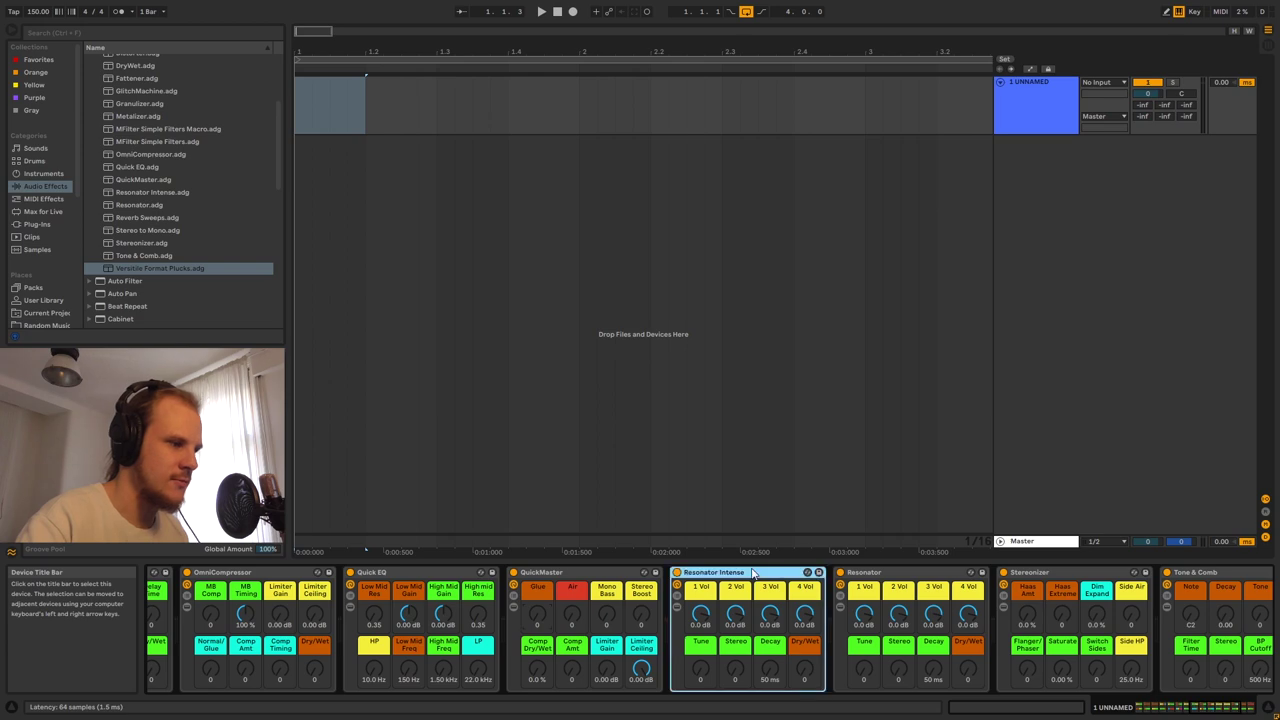
{"action": "left_click_drag", "start_coordinate": [1206, 708], "coordinate": [1235, 708]}
{"action": "left_click", "coordinate": [620, 573]}
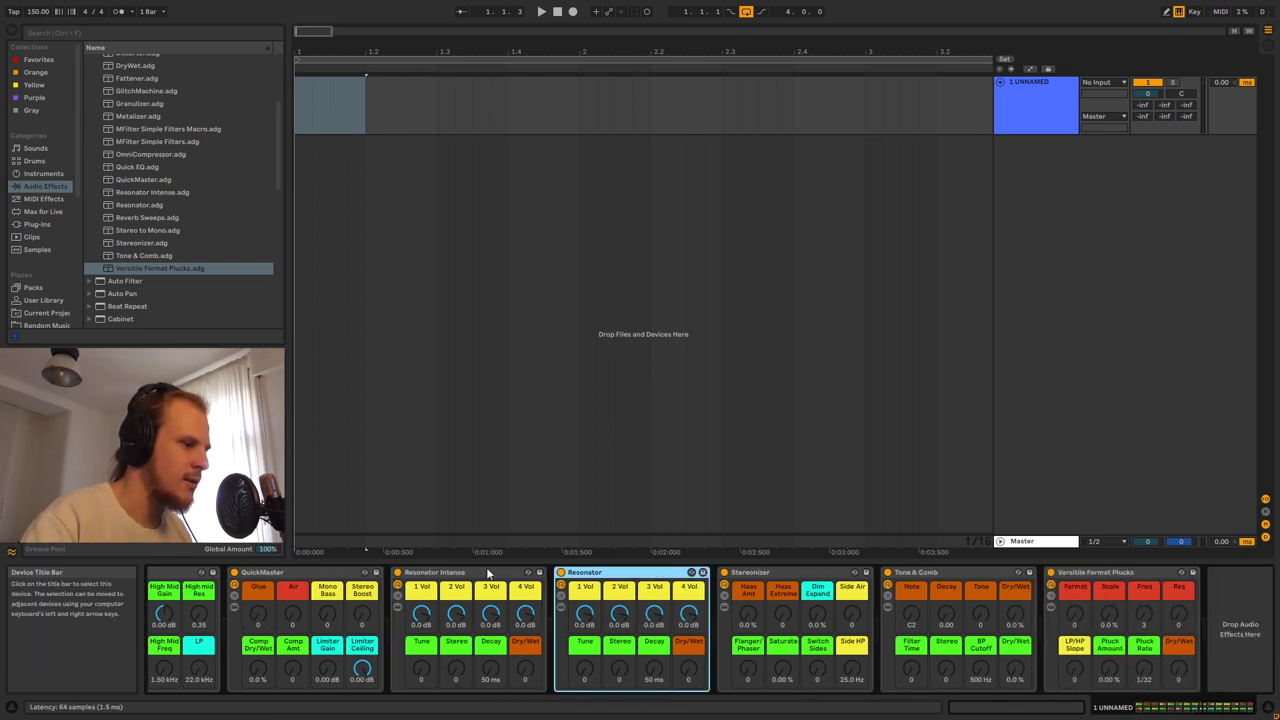
{"action": "left_click", "coordinate": [488, 572]}
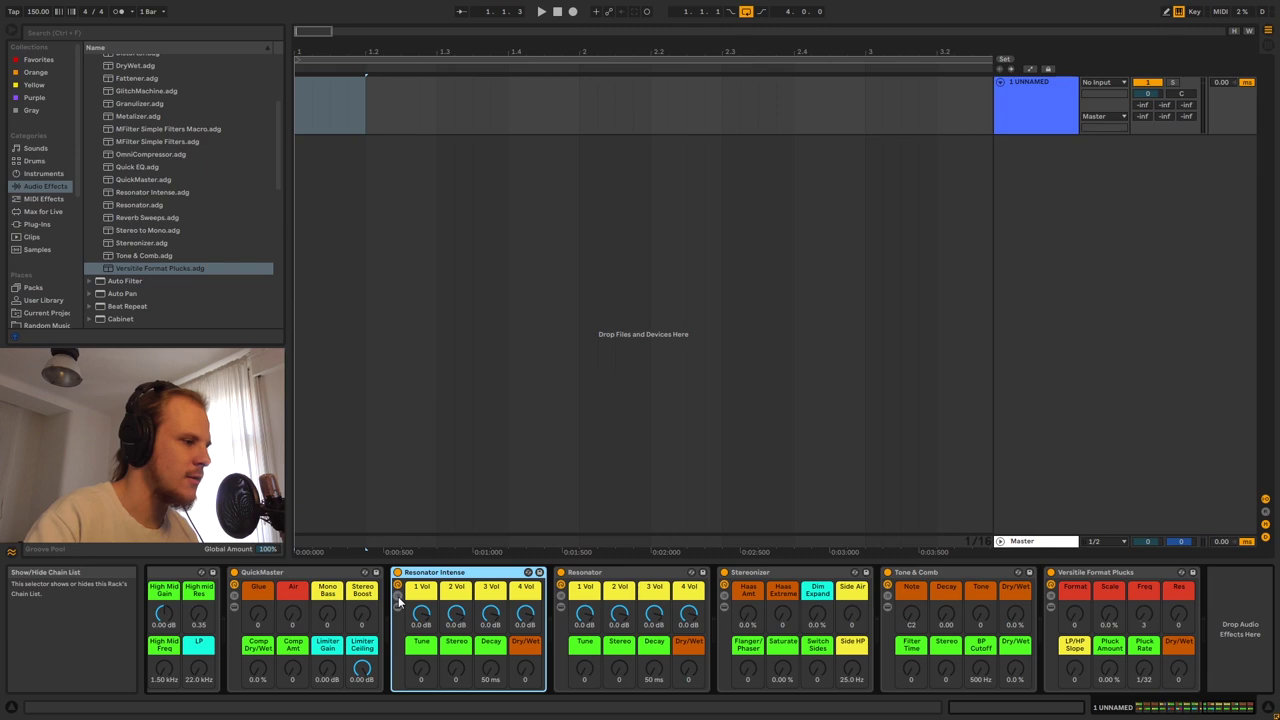
{"action": "left_click", "coordinate": [580, 573]}
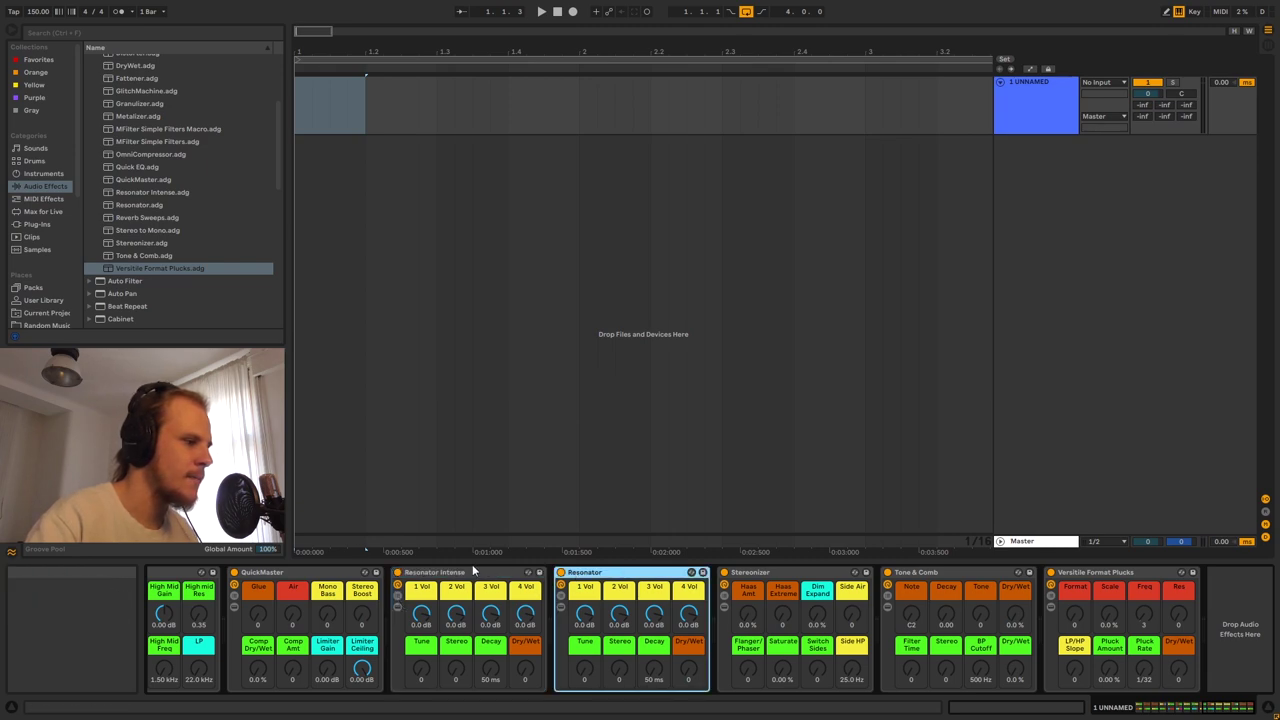
{"action": "left_click", "coordinate": [462, 573]}
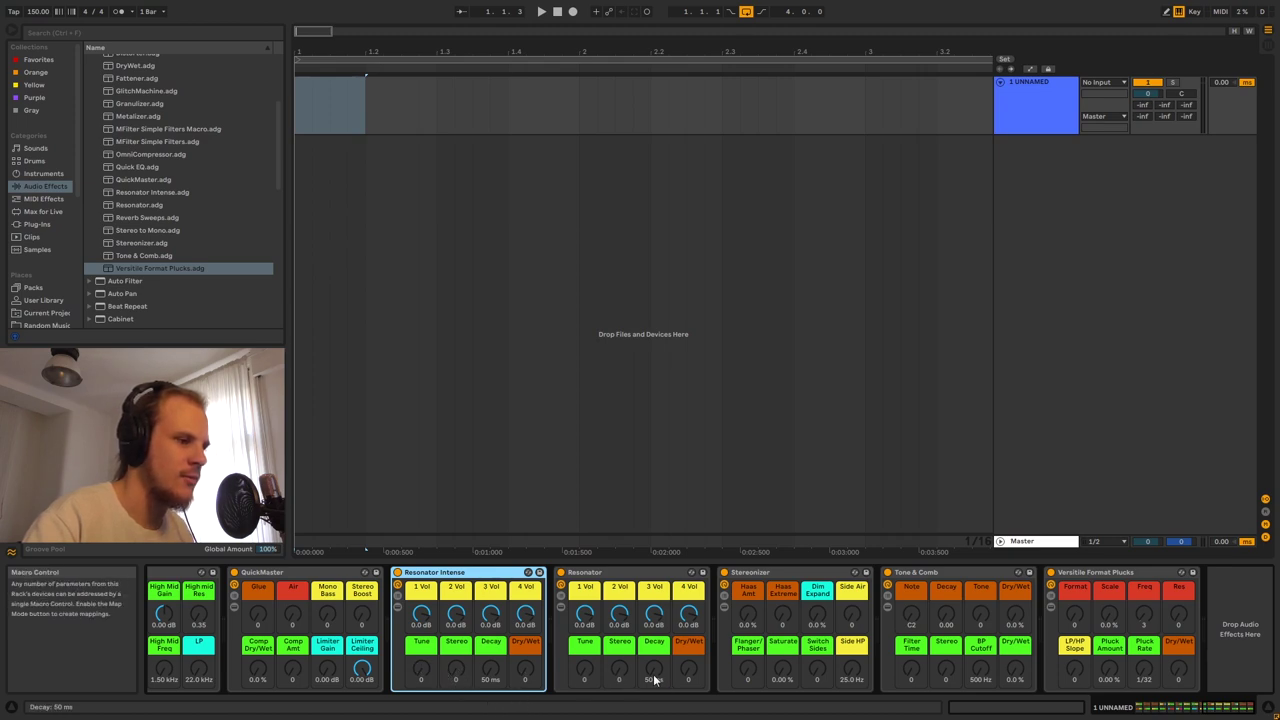
{"action": "left_click", "coordinate": [610, 577]}
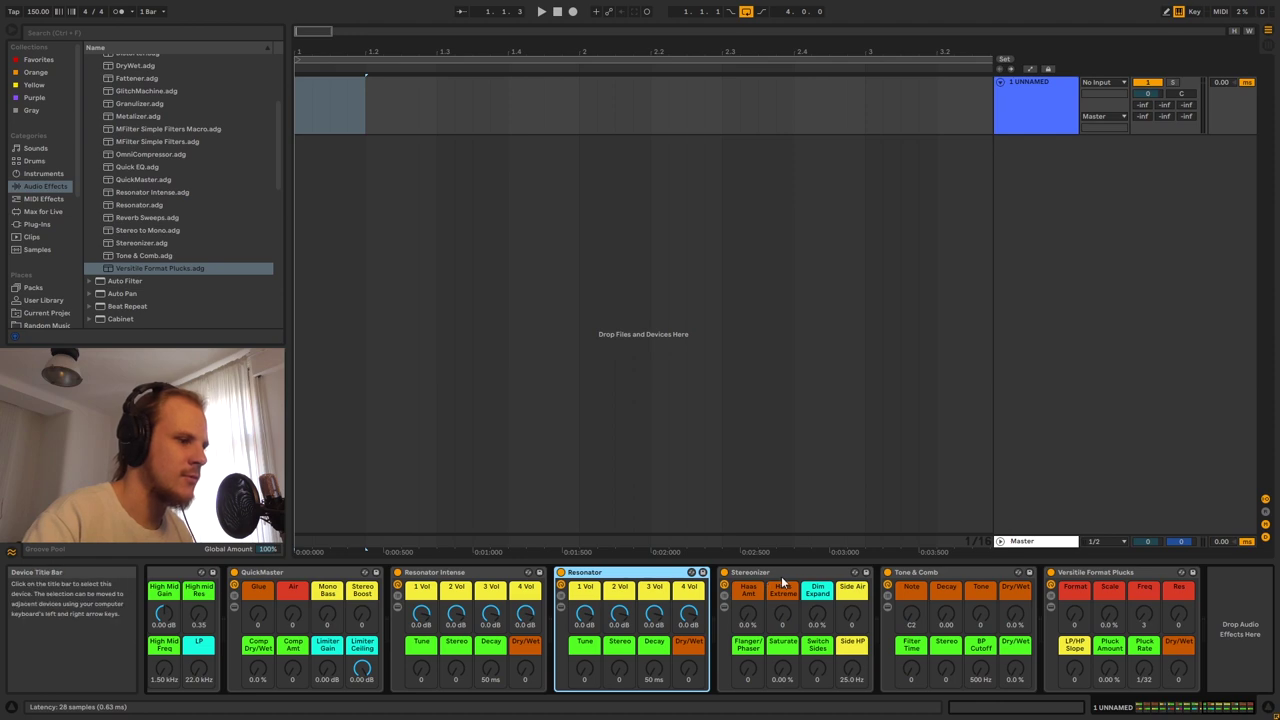
Try the Stereonizer's Flanger/Phaser at 127, Saturate at 100 % and Dim Expand at 100 %, reset them, and go over Side Air and Side HP.
{"action": "left_click", "coordinate": [856, 647]}
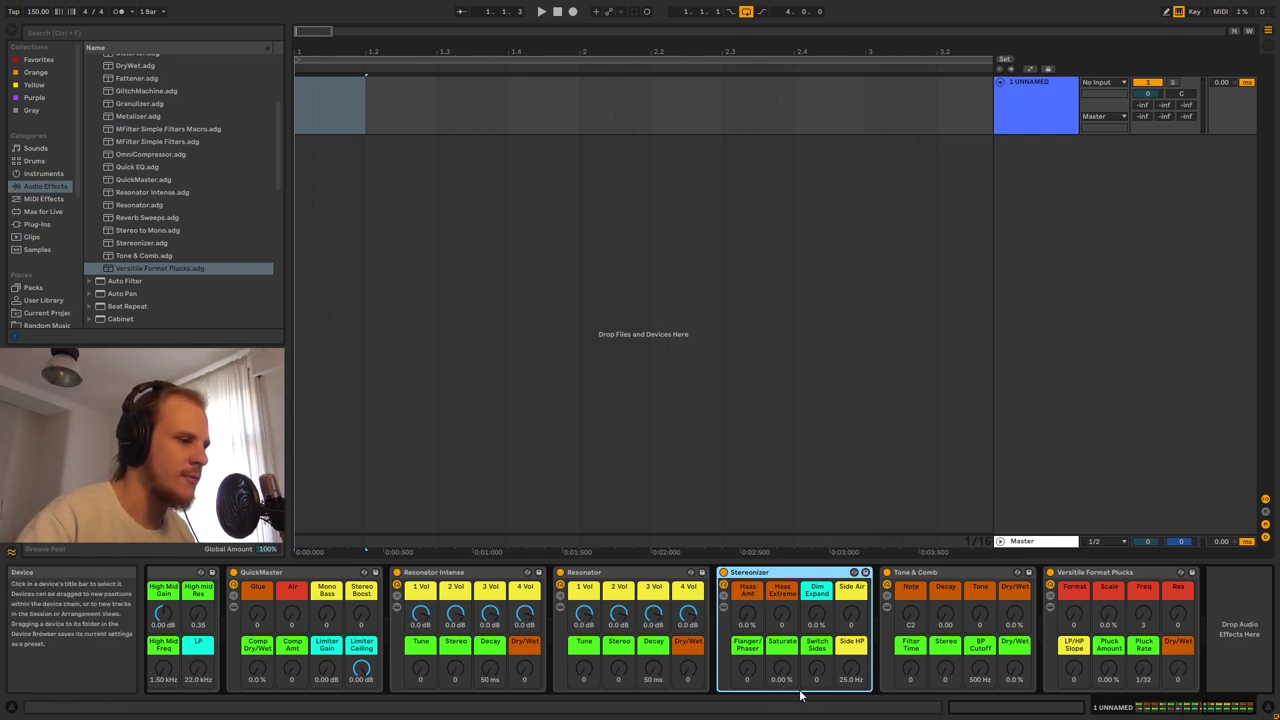
{"action": "left_click_drag", "start_coordinate": [748, 670], "coordinate": [748, 610]}
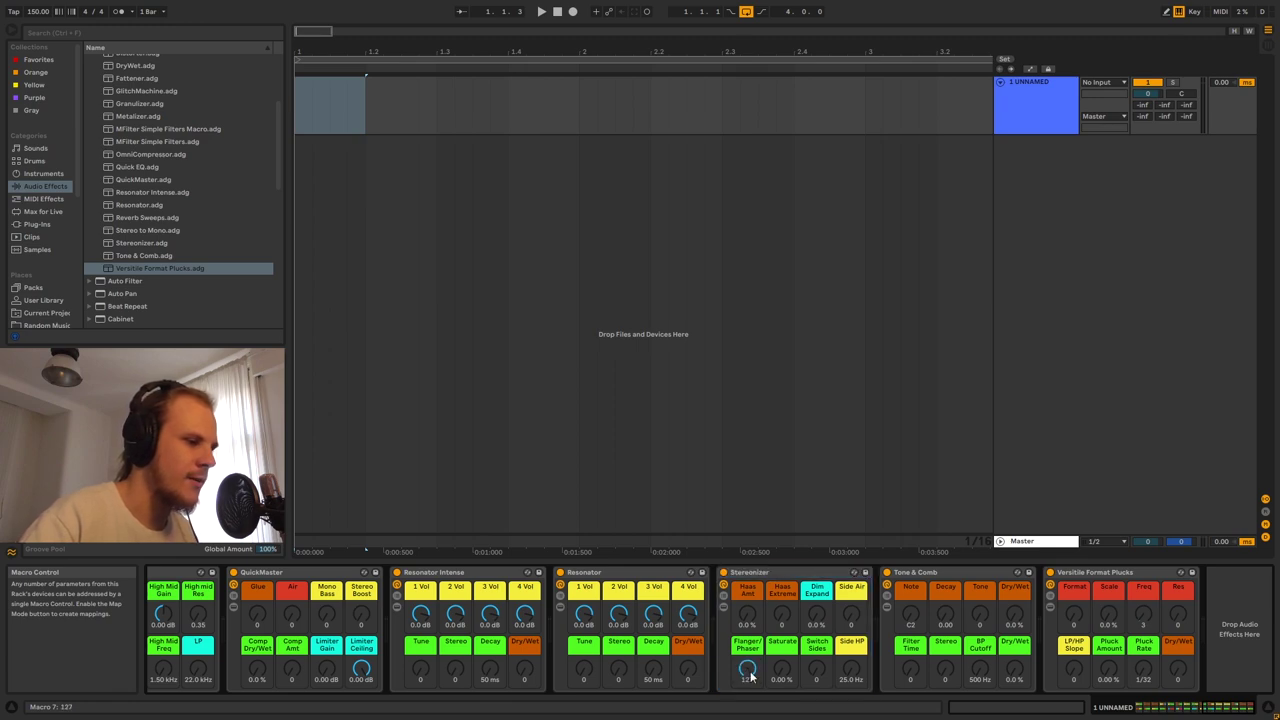
{"action": "left_click_drag", "start_coordinate": [750, 675], "coordinate": [750, 715]}
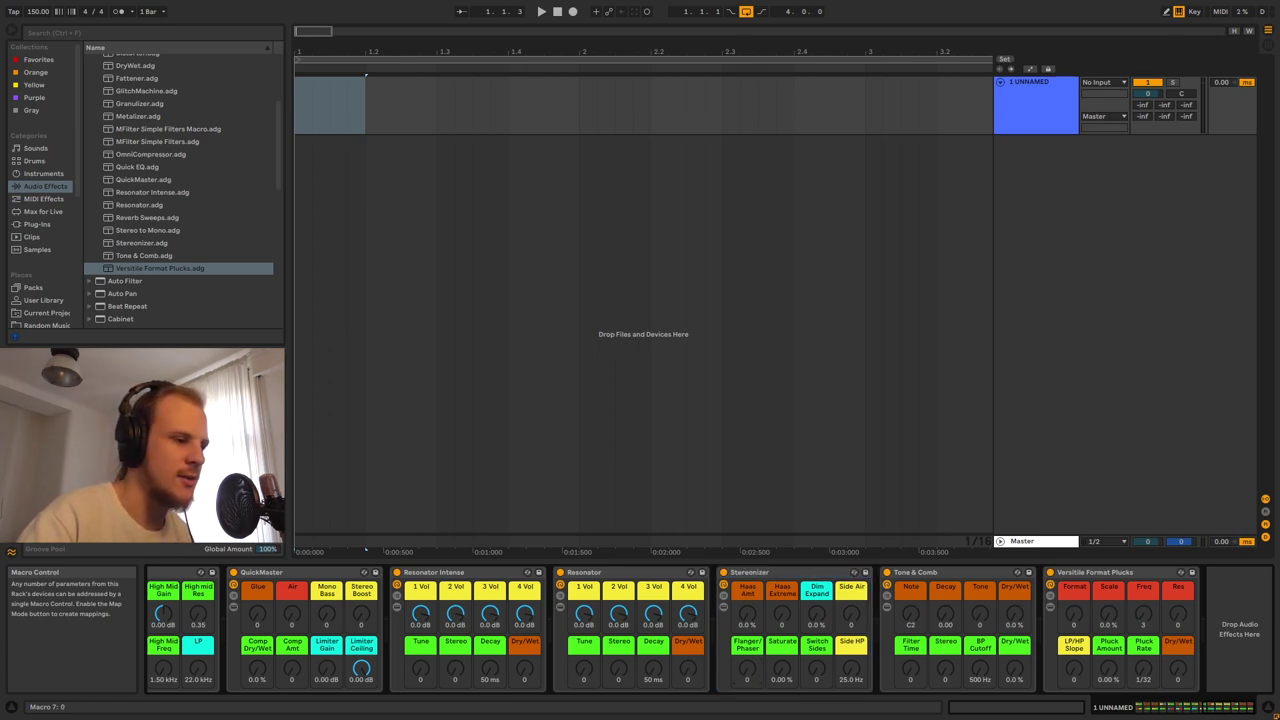
{"action": "left_click_drag", "start_coordinate": [782, 672], "coordinate": [782, 612]}
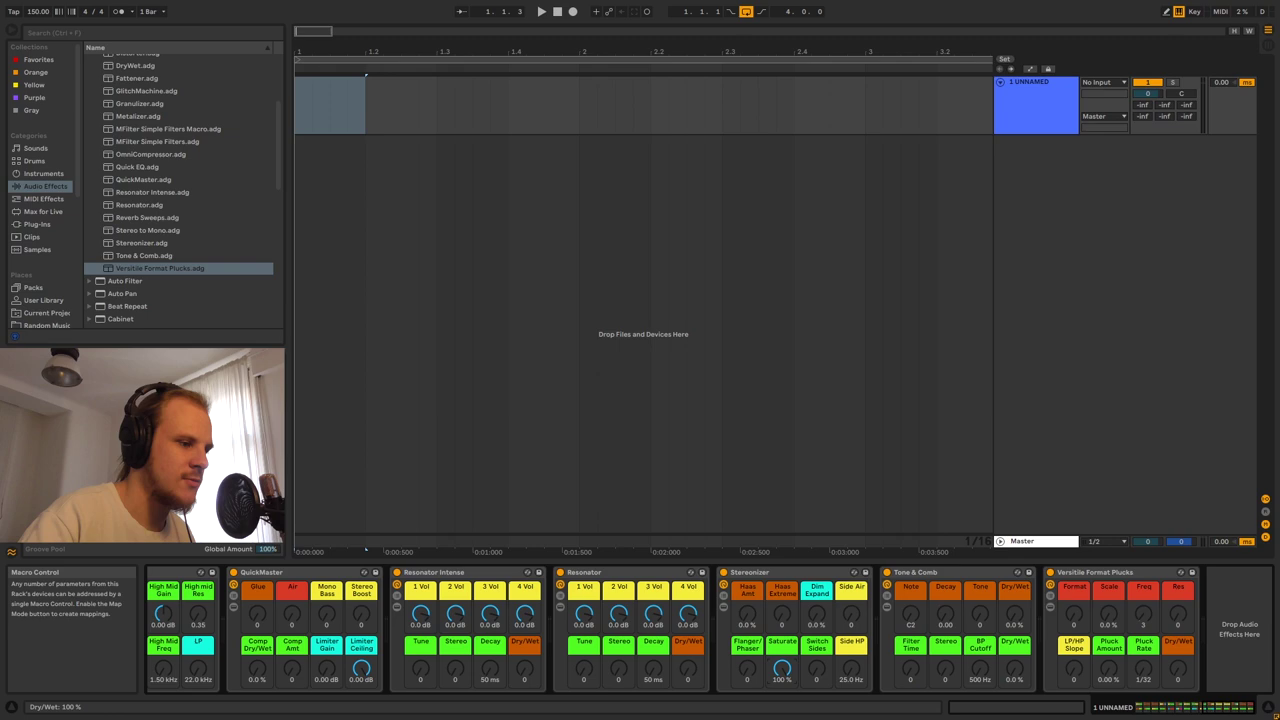
{"action": "mouse_move", "coordinate": [782, 670]}
{"action": "left_mouse_down"}
{"action": "mouse_move", "coordinate": [782, 710]}
{"action": "mouse_move", "coordinate": [785, 660]}
{"action": "left_mouse_up"}
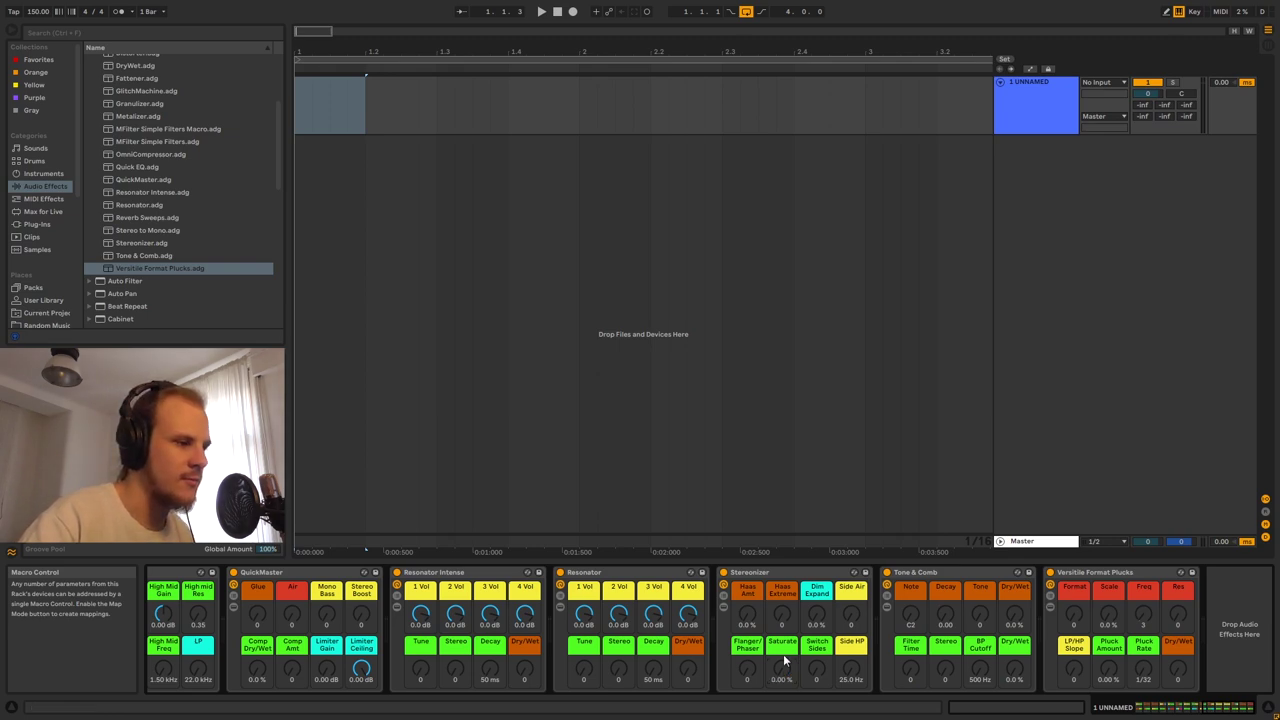
{"action": "left_click_drag", "start_coordinate": [743, 614], "coordinate": [743, 650]}
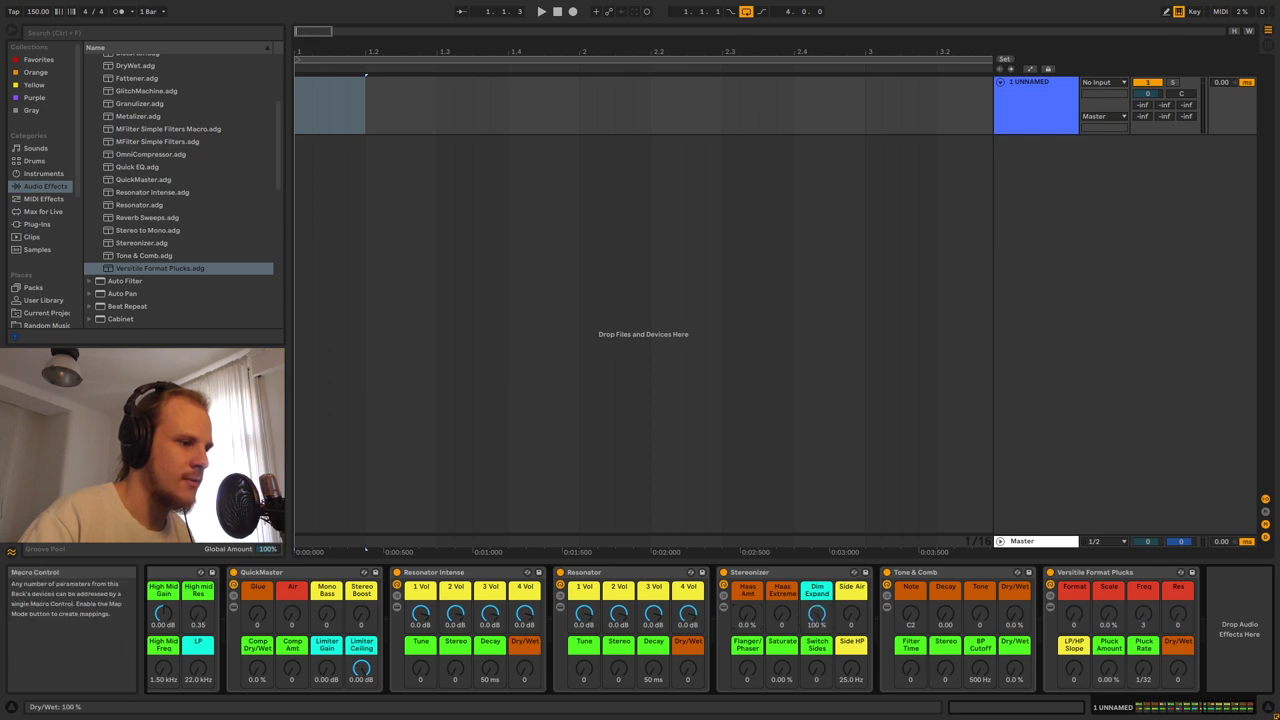
{"action": "mouse_move", "coordinate": [855, 612]}
{"action": "left_mouse_down"}
{"action": "mouse_move", "coordinate": [855, 500]}
{"action": "mouse_move", "coordinate": [855, 617]}
{"action": "left_mouse_up"}
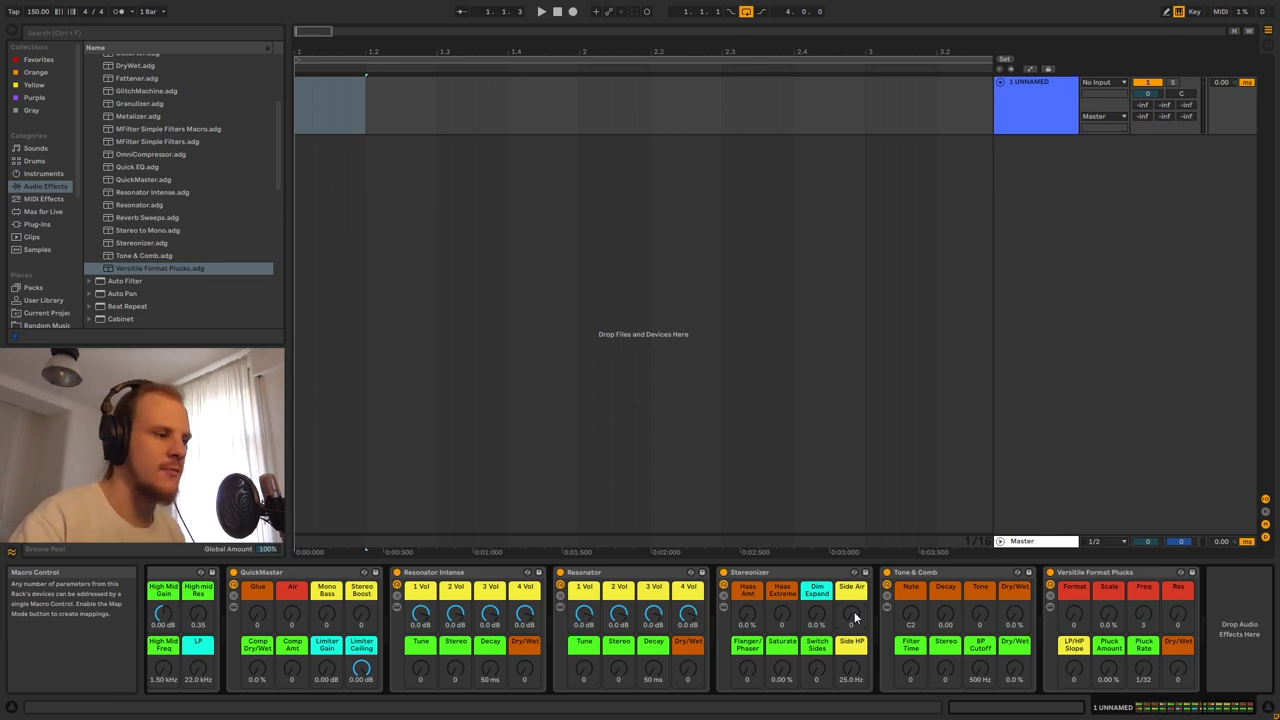
{"action": "mouse_move", "coordinate": [851, 677]}
{"action": "left_mouse_down"}
{"action": "mouse_move", "coordinate": [851, 645]}
{"action": "mouse_move", "coordinate": [853, 670]}
{"action": "left_mouse_up"}
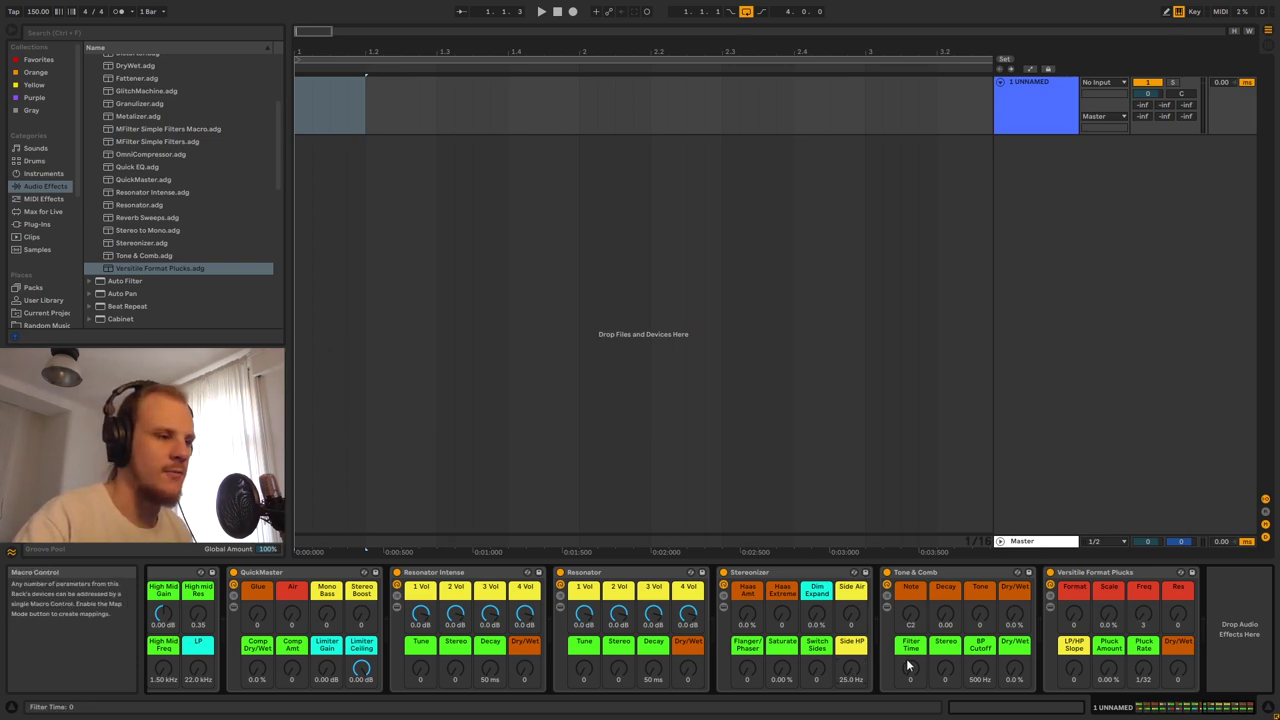
{"action": "left_click", "coordinate": [776, 575]}
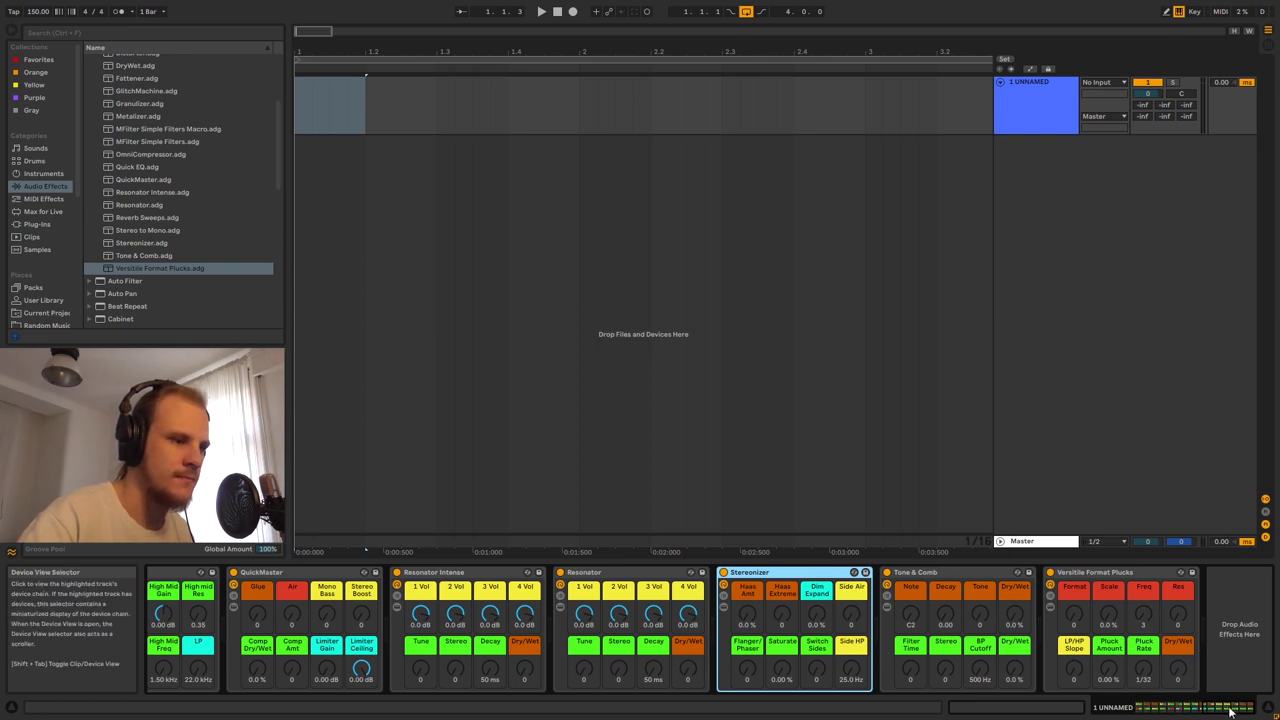
Select the Tone & Comb rack and try the Dry/Wet macro beside Tone, leaving it at 0.0 %.
{"action": "left_click", "coordinate": [946, 576]}
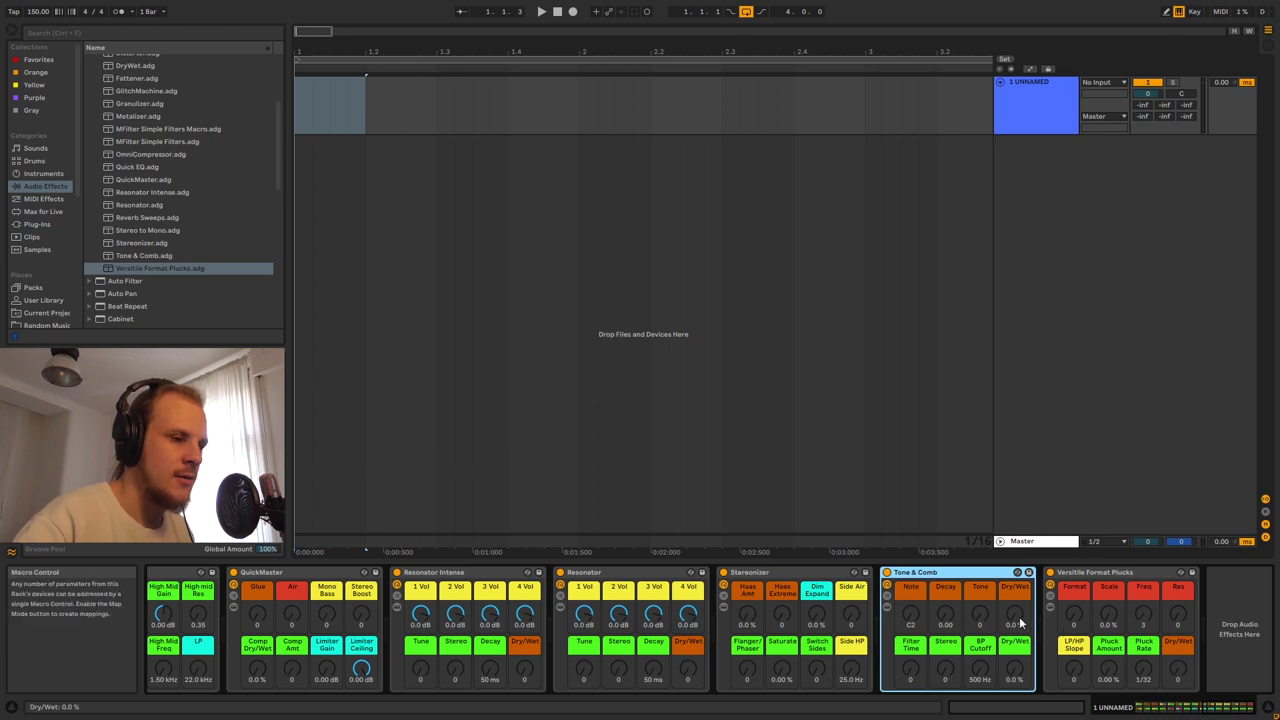
{"action": "left_click_drag", "start_coordinate": [1020, 622], "coordinate": [1020, 610]}
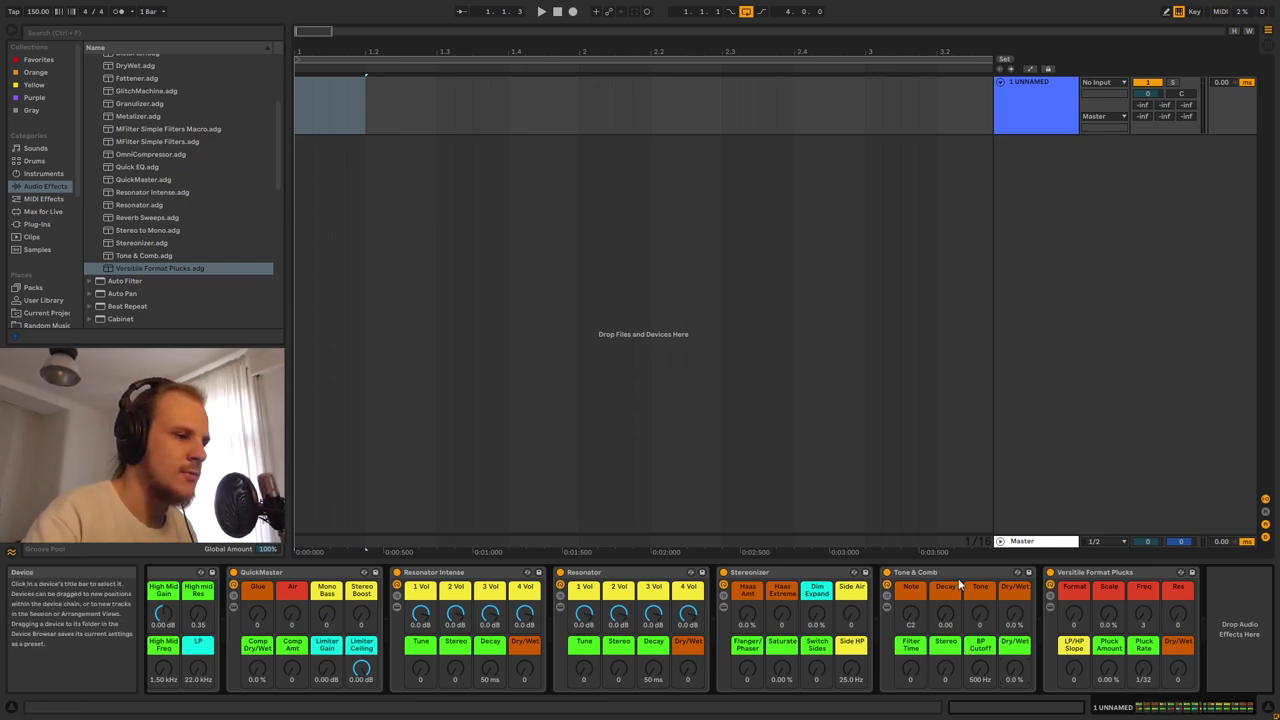
{"action": "left_click", "coordinate": [902, 574]}
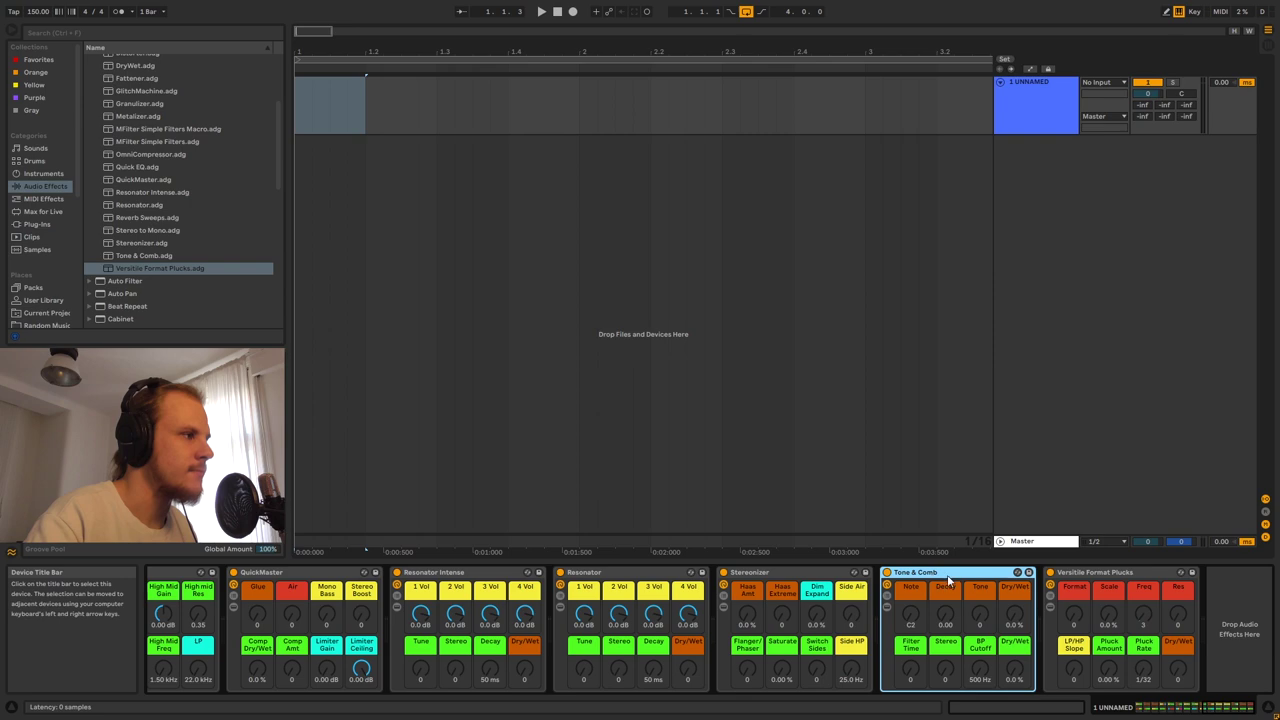
Select the Versitile Format Plucks rack and try its Freq and Format macros, leaving them at 3 and 0.
{"action": "left_click", "coordinate": [1102, 578]}
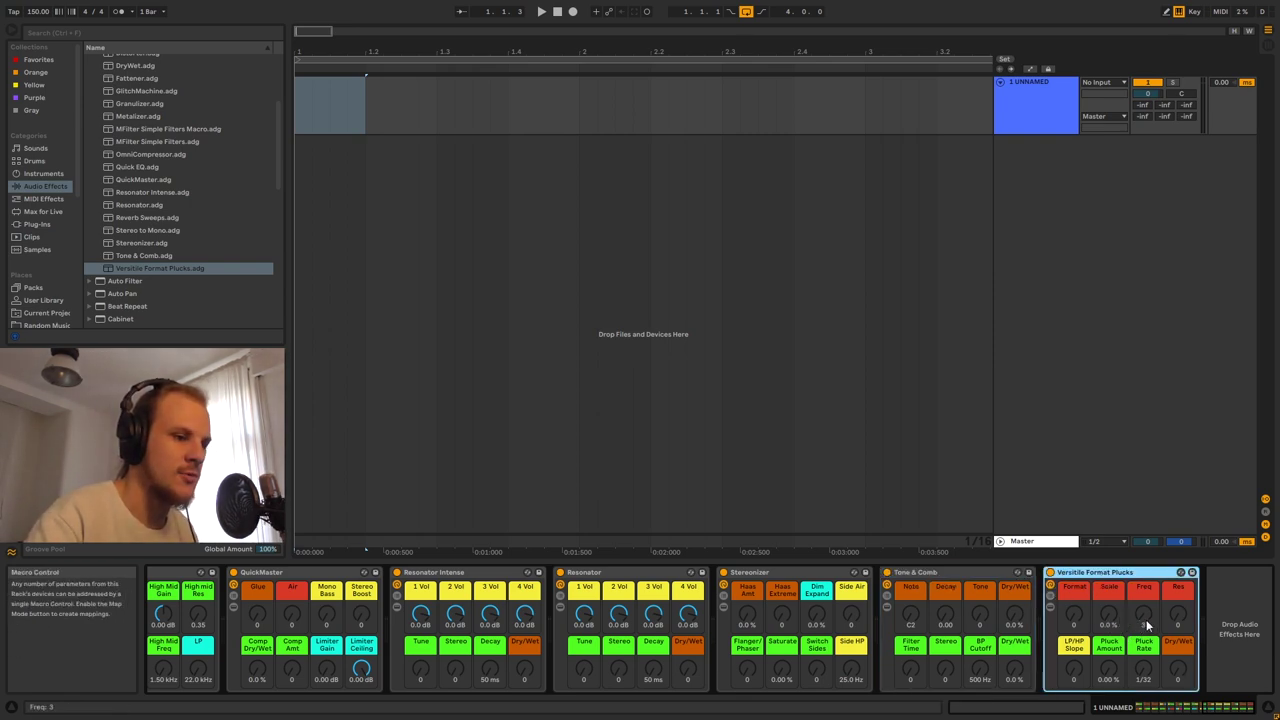
{"action": "left_click_drag", "start_coordinate": [1147, 625], "coordinate": [1147, 632]}
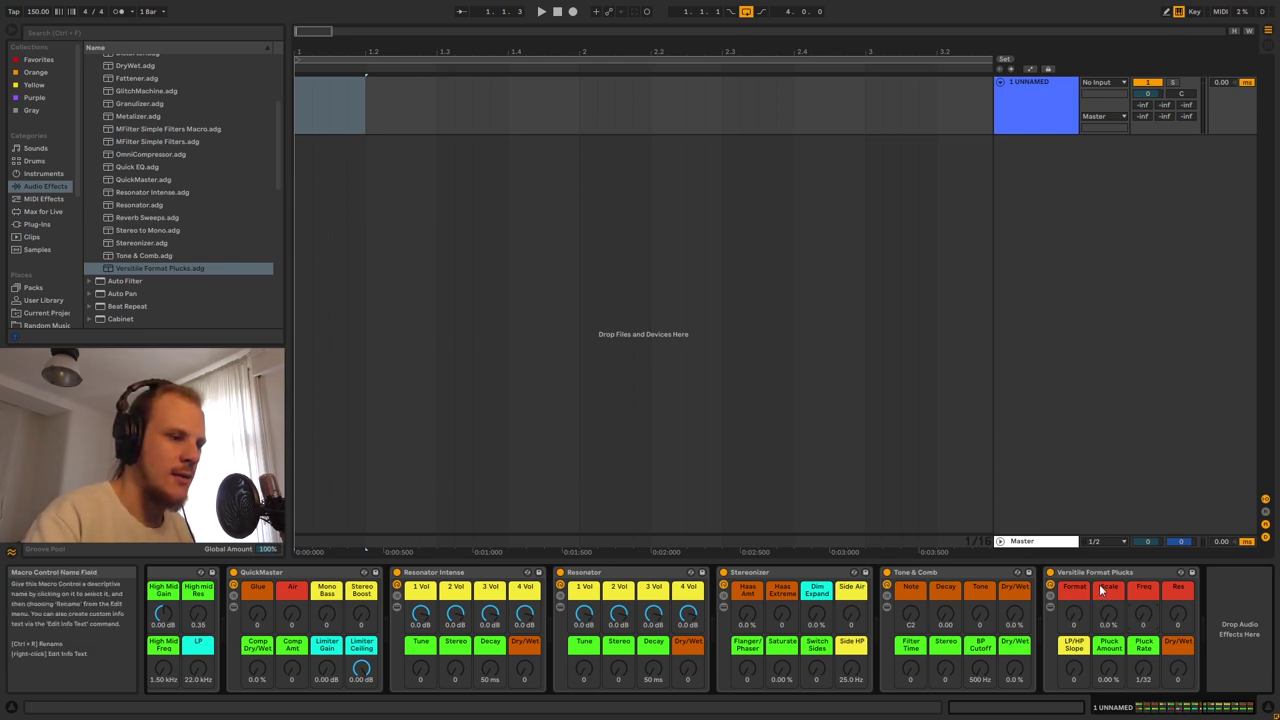
{"action": "left_click", "coordinate": [1113, 576]}
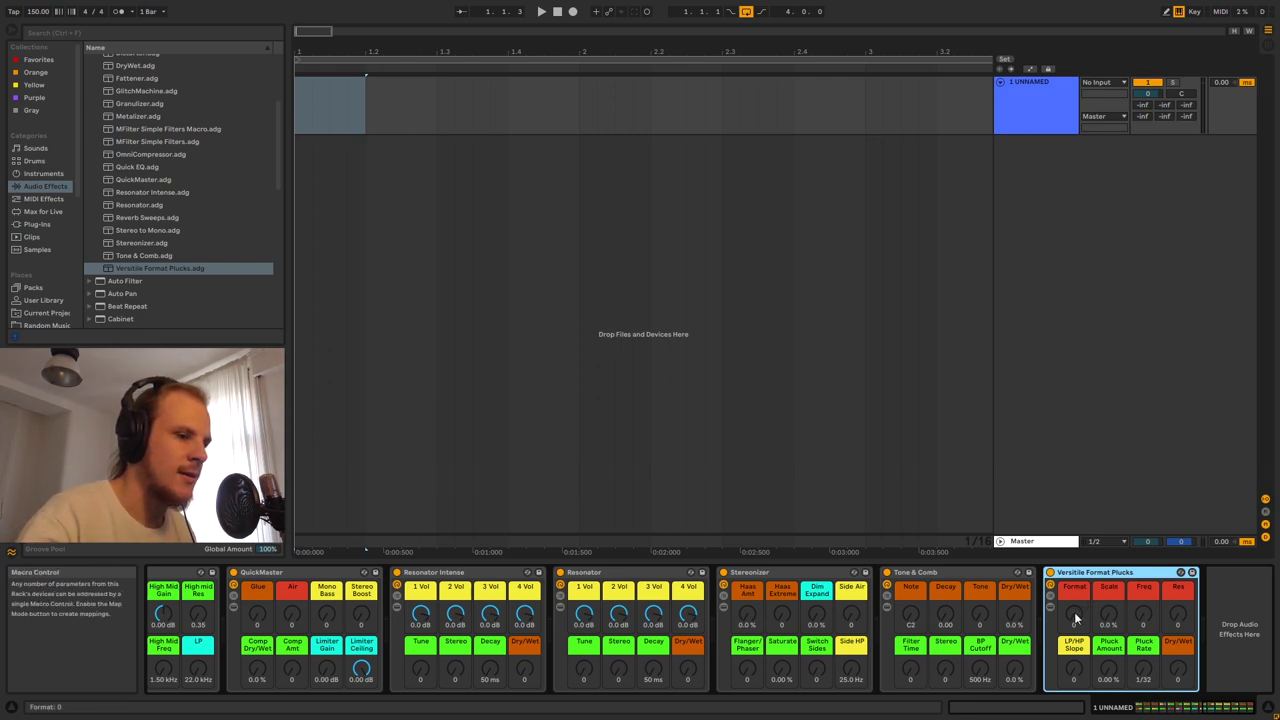
{"action": "left_click_drag", "start_coordinate": [1075, 615], "coordinate": [1075, 580]}
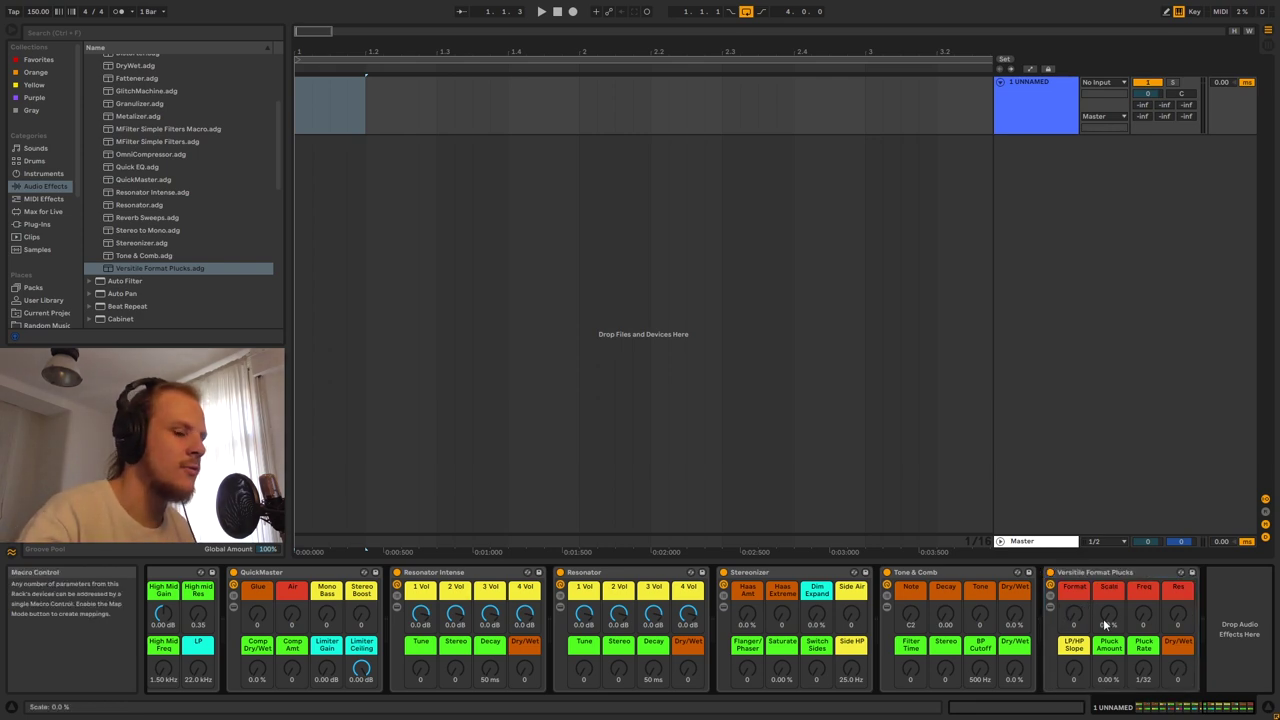
Reveal the Versitile Format Plucks rack's chains, select the first one and unfold its nested Audio Effect Rack.
{"action": "left_click", "coordinate": [1051, 607]}
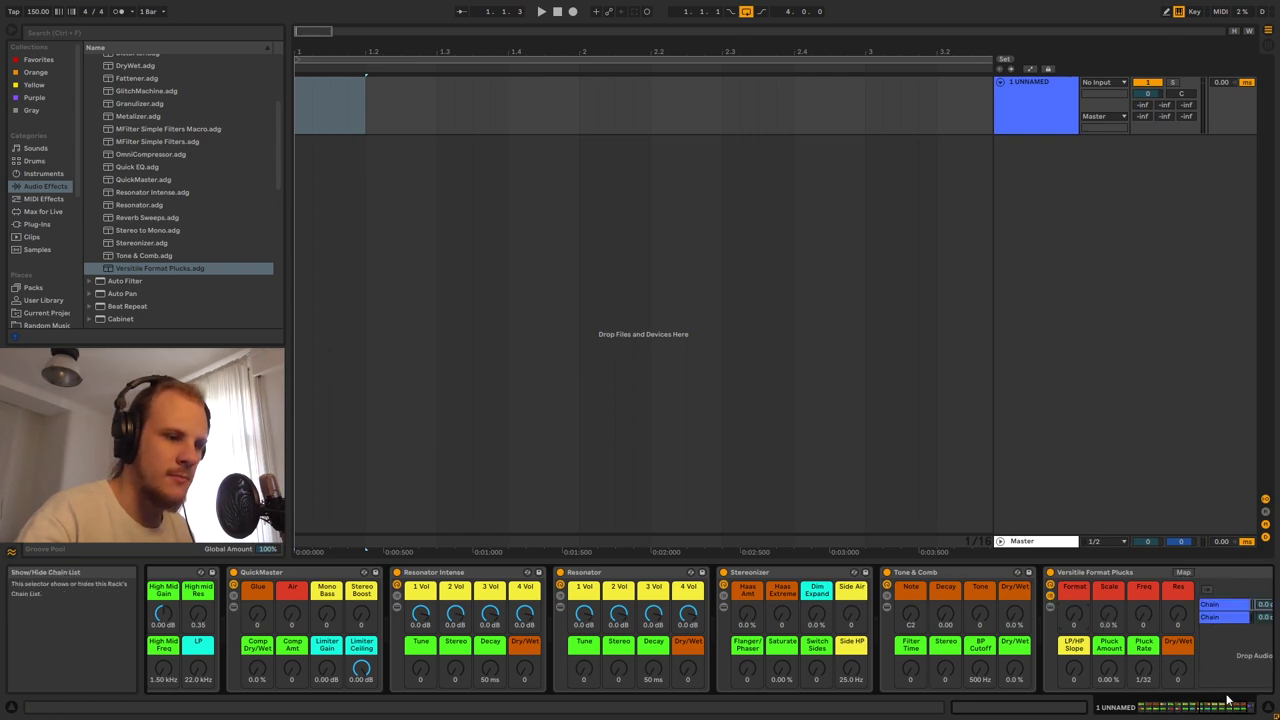
{"action": "left_click", "coordinate": [1239, 710]}
{"action": "left_click", "coordinate": [1073, 606]}
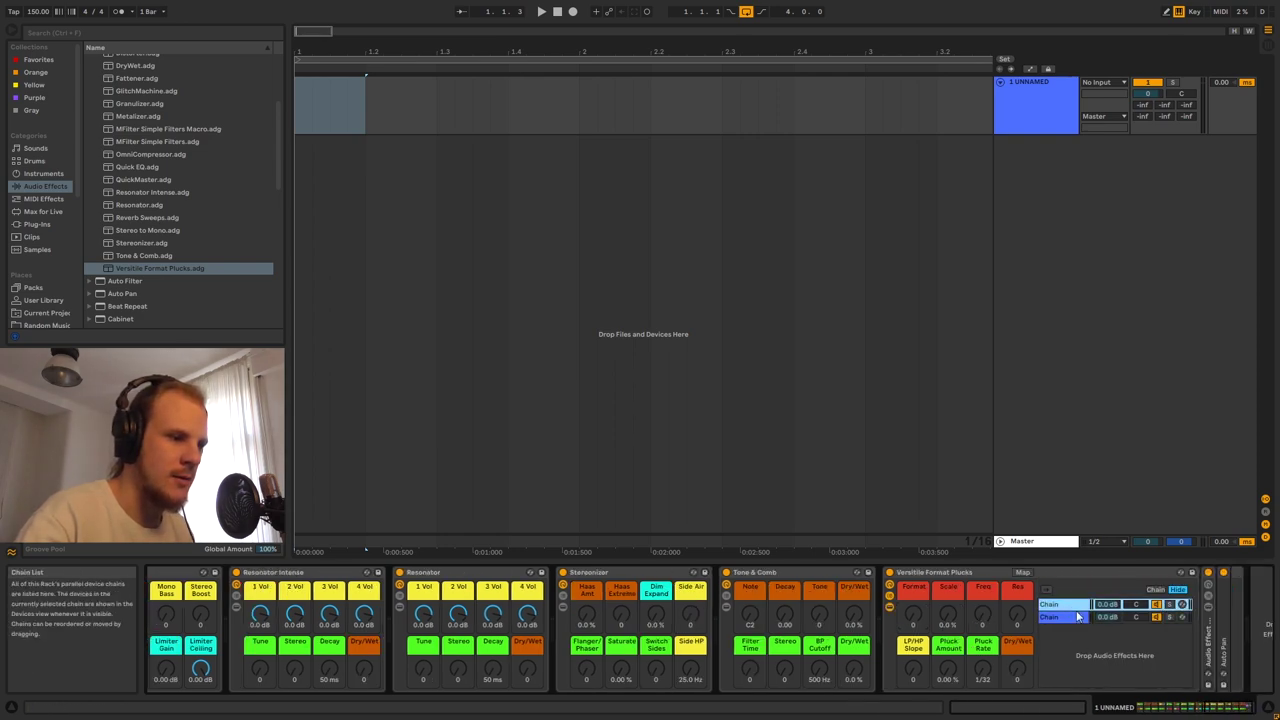
{"action": "left_click", "coordinate": [1246, 709]}
{"action": "double_click", "coordinate": [1164, 645]}
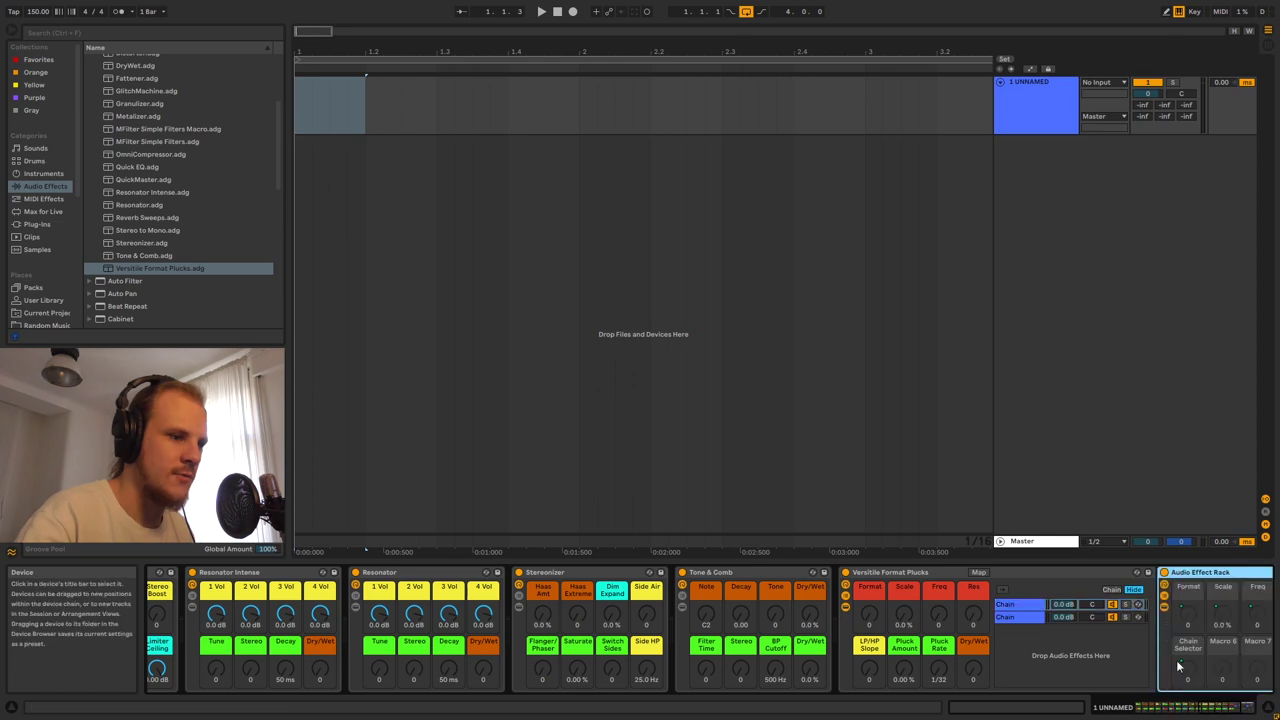
Unfold the innermost rack holding the vowel chains and select its I chain to inspect the Vocal I EQ.
{"action": "left_click_drag", "start_coordinate": [1187, 712], "coordinate": [1238, 712]}
{"action": "double_click", "coordinate": [1153, 651]}
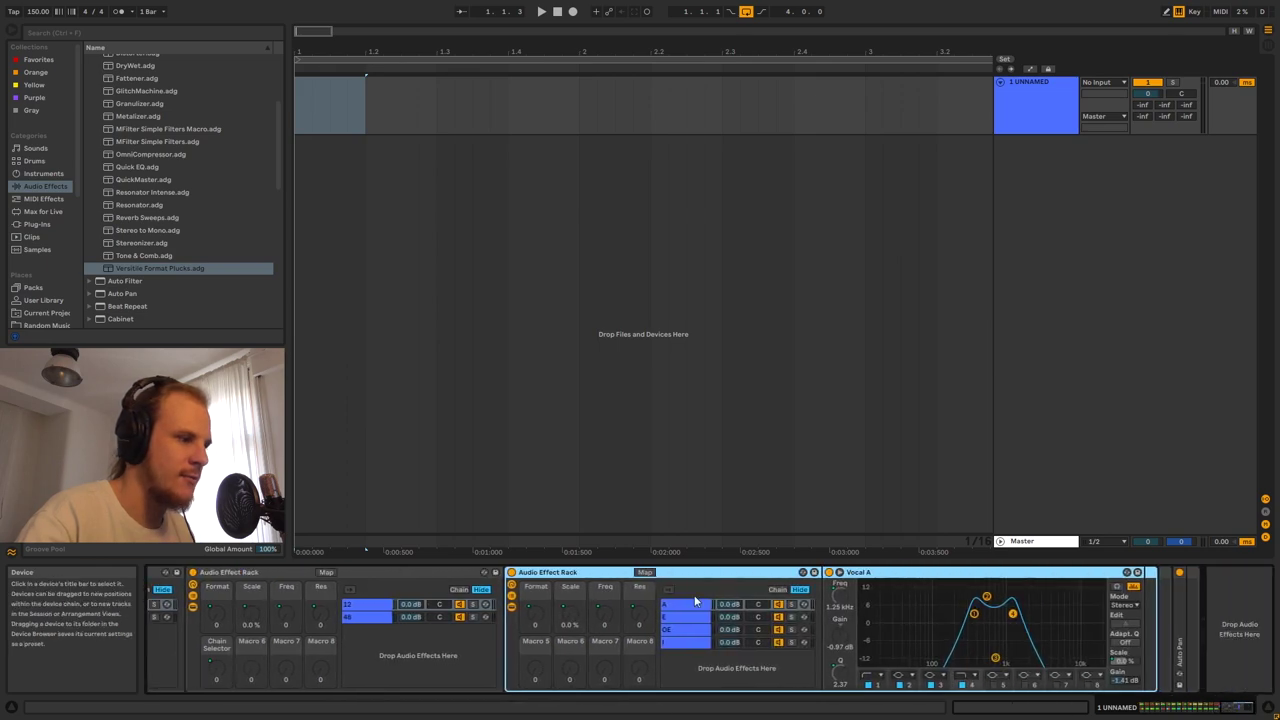
{"action": "left_click", "coordinate": [689, 628]}
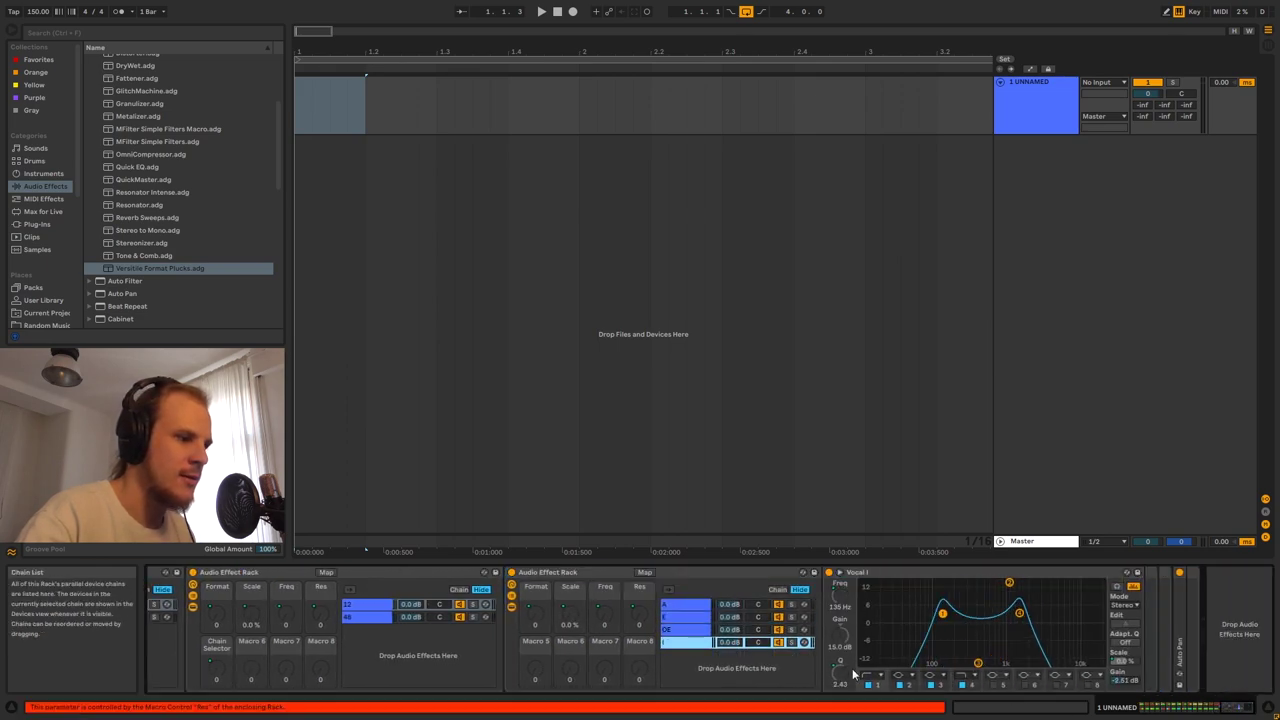
Fold the nested Audio Effect Rack and hide the Versitile Format Plucks rack's chain list and devices, leaving only its macros shown.
{"action": "left_click_drag", "start_coordinate": [1242, 710], "coordinate": [1218, 711]}
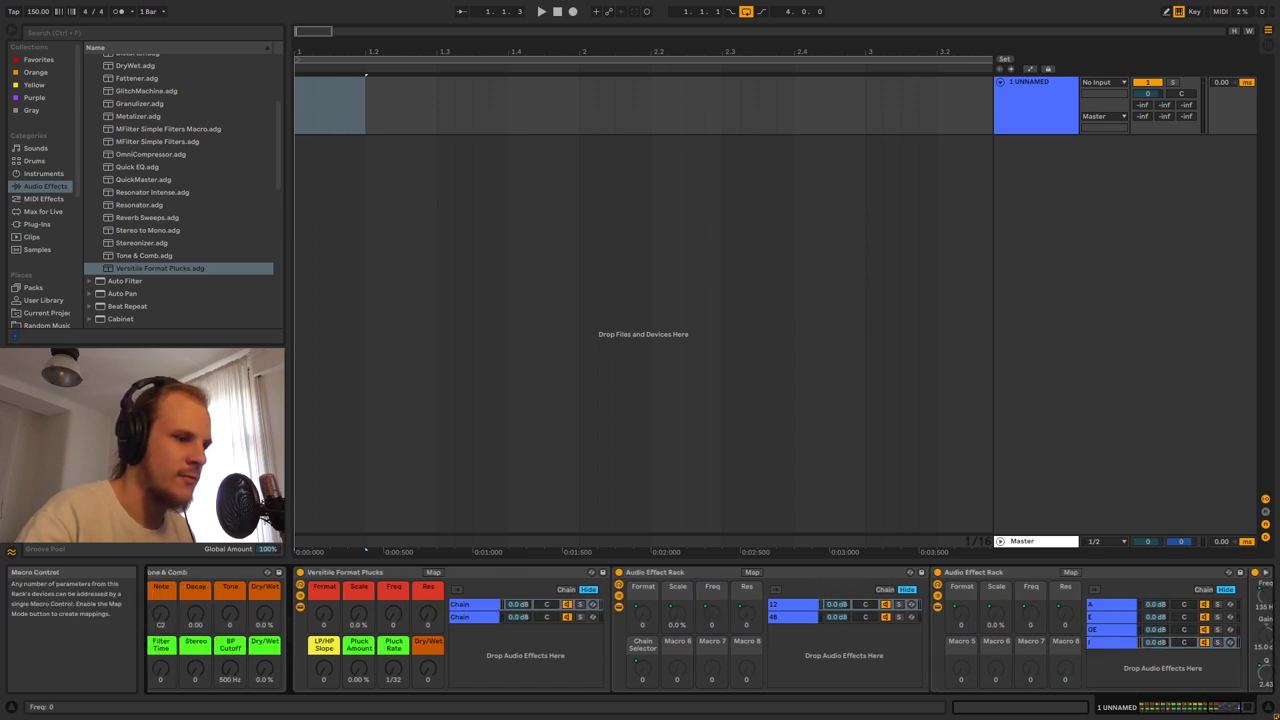
{"action": "double_click", "coordinate": [711, 572]}
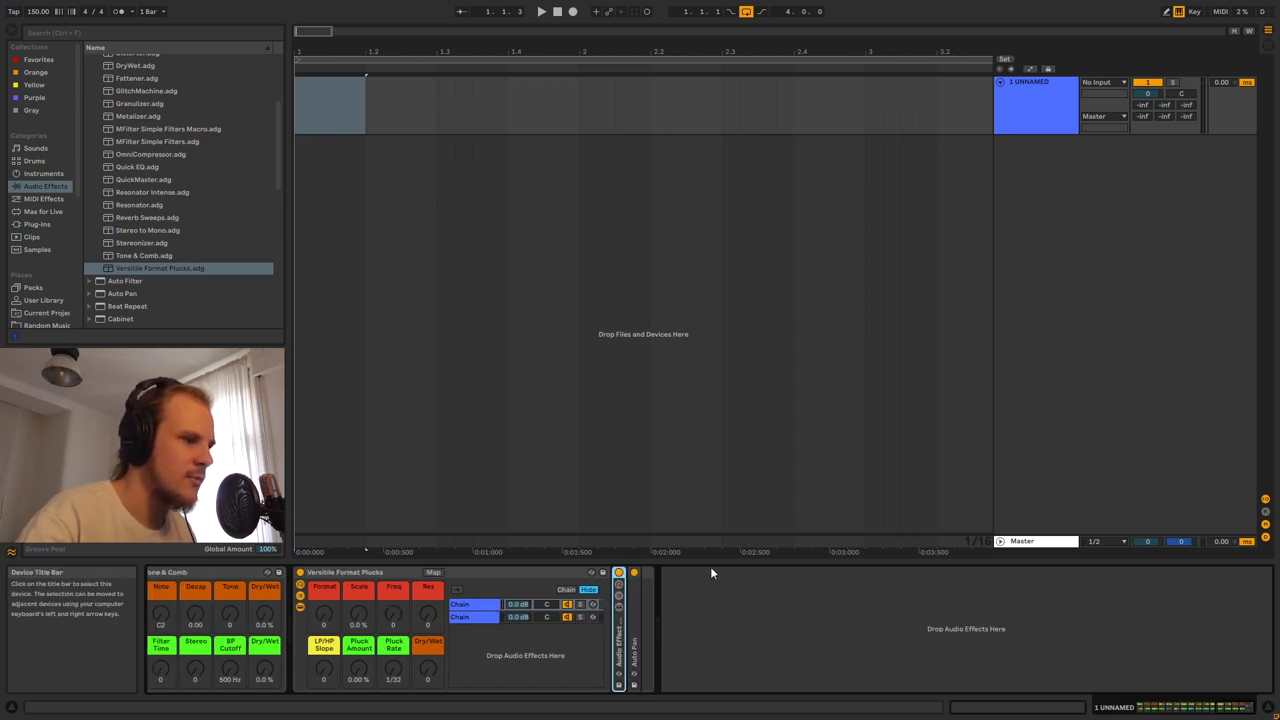
{"action": "left_click", "coordinate": [301, 607]}
{"action": "left_click", "coordinate": [300, 596]}
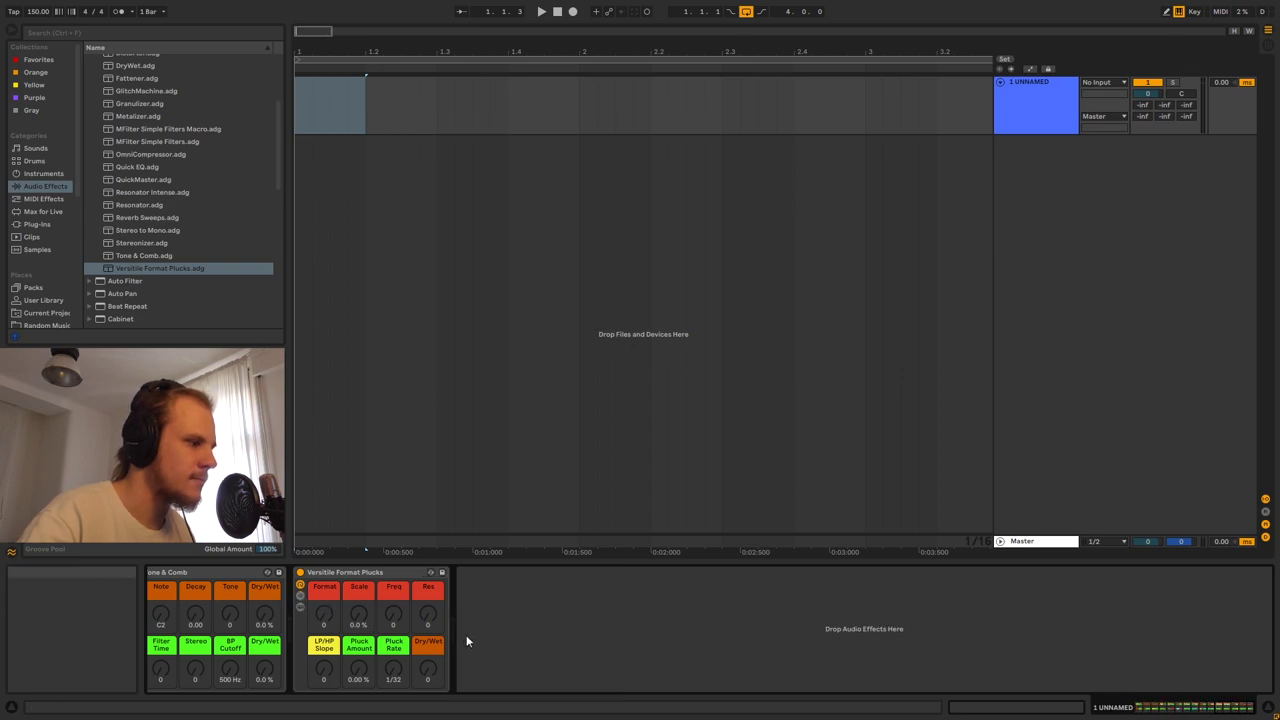
Collapse the Audio Effect Rack presets in the browser and expand EQ Eight's Formant folder to view its Singing and Vocal presets.
{"action": "scroll", "coordinate": [162, 167], "scroll_direction": "up", "scroll_amount": 10}
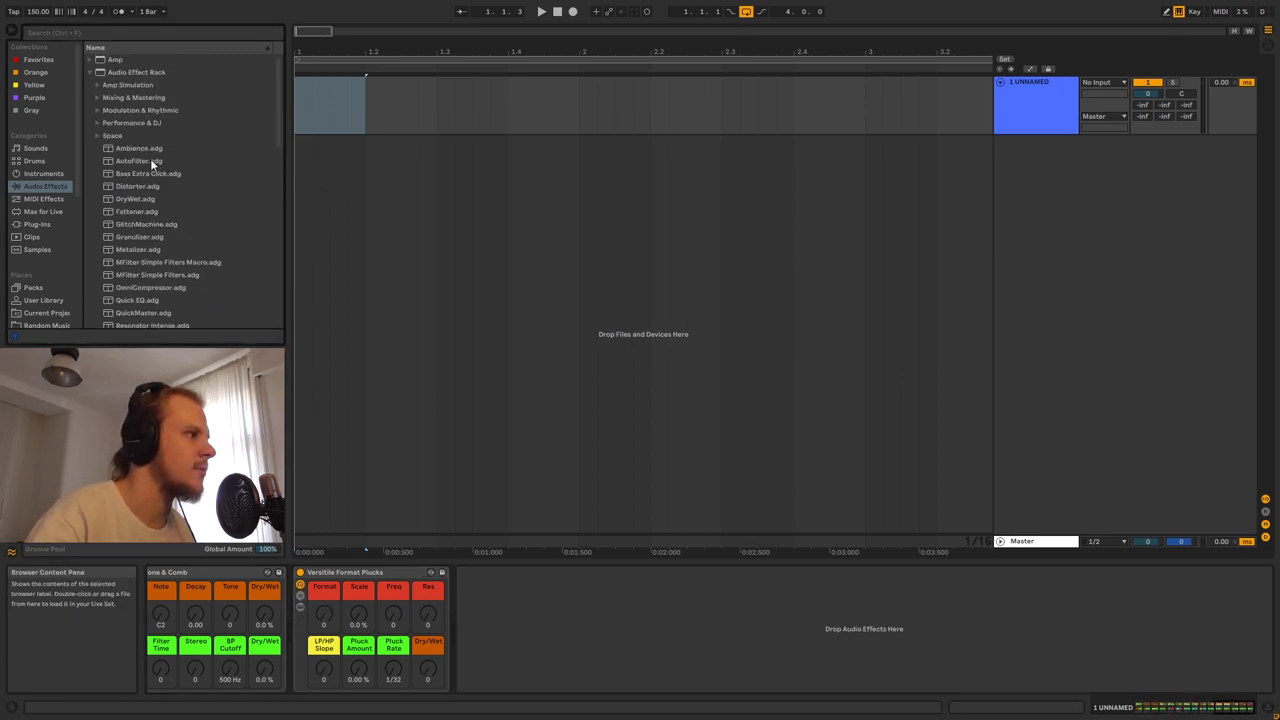
{"action": "left_click", "coordinate": [89, 73]}
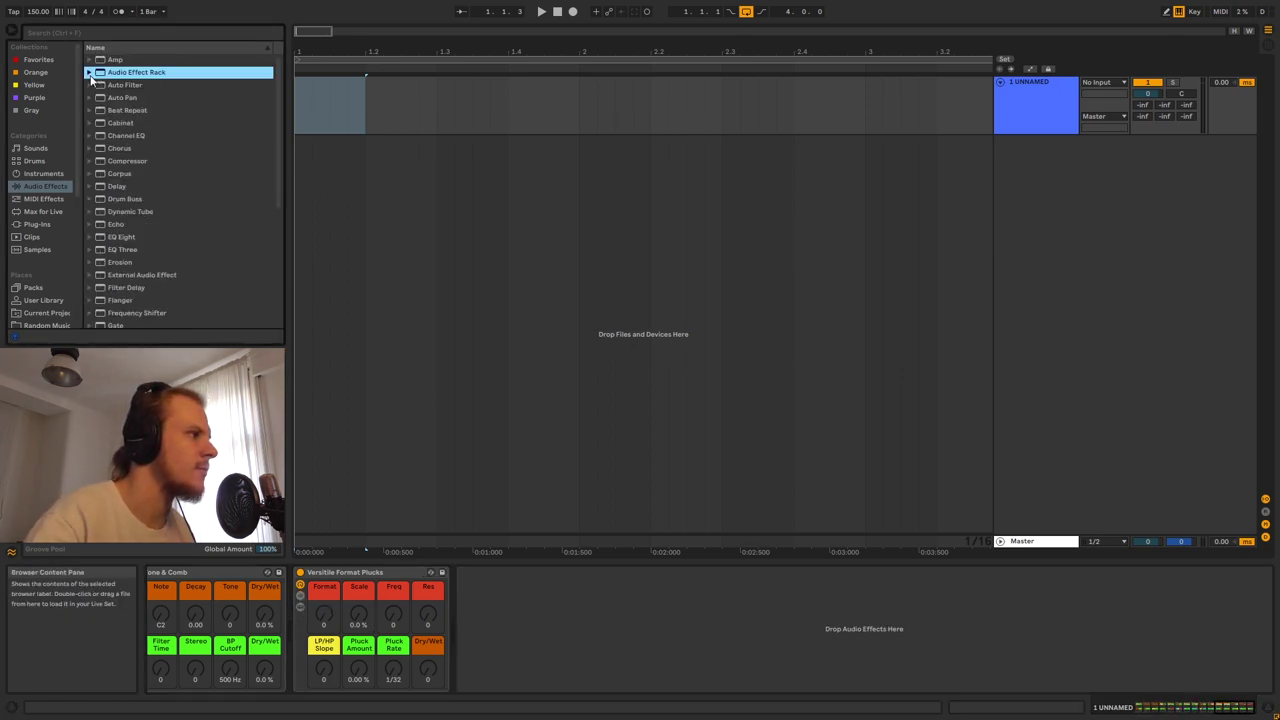
{"action": "left_click", "coordinate": [98, 237]}
{"action": "scroll", "coordinate": [107, 220], "scroll_direction": "down", "scroll_amount": 3}
{"action": "left_click", "coordinate": [98, 170]}
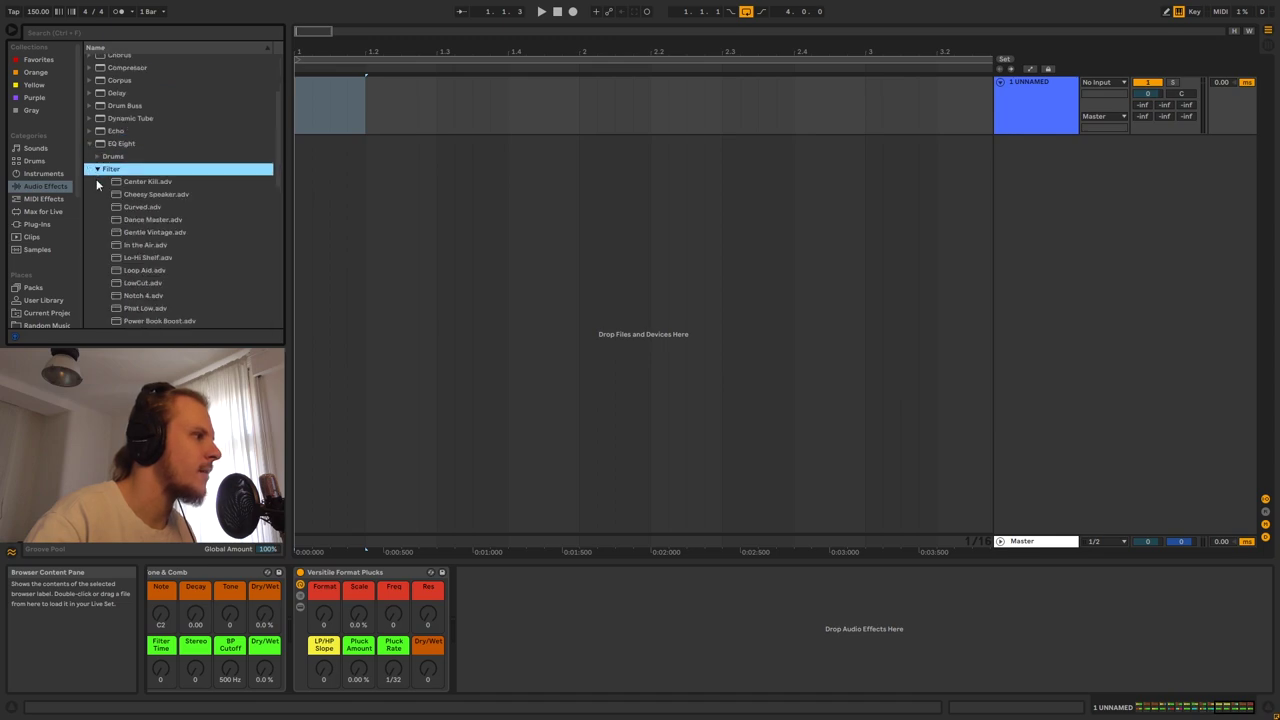
{"action": "left_click", "coordinate": [97, 170]}
{"action": "left_click", "coordinate": [96, 183]}
{"action": "scroll", "coordinate": [161, 210], "scroll_direction": "down", "scroll_amount": 2}
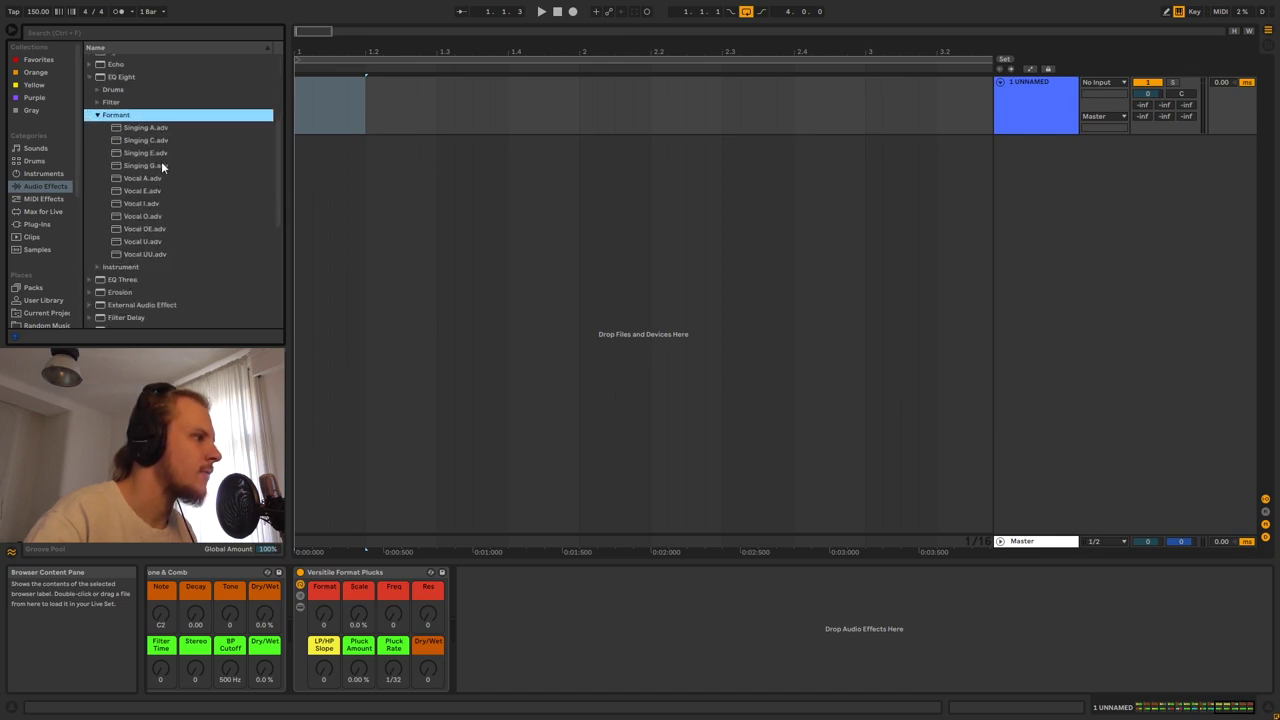